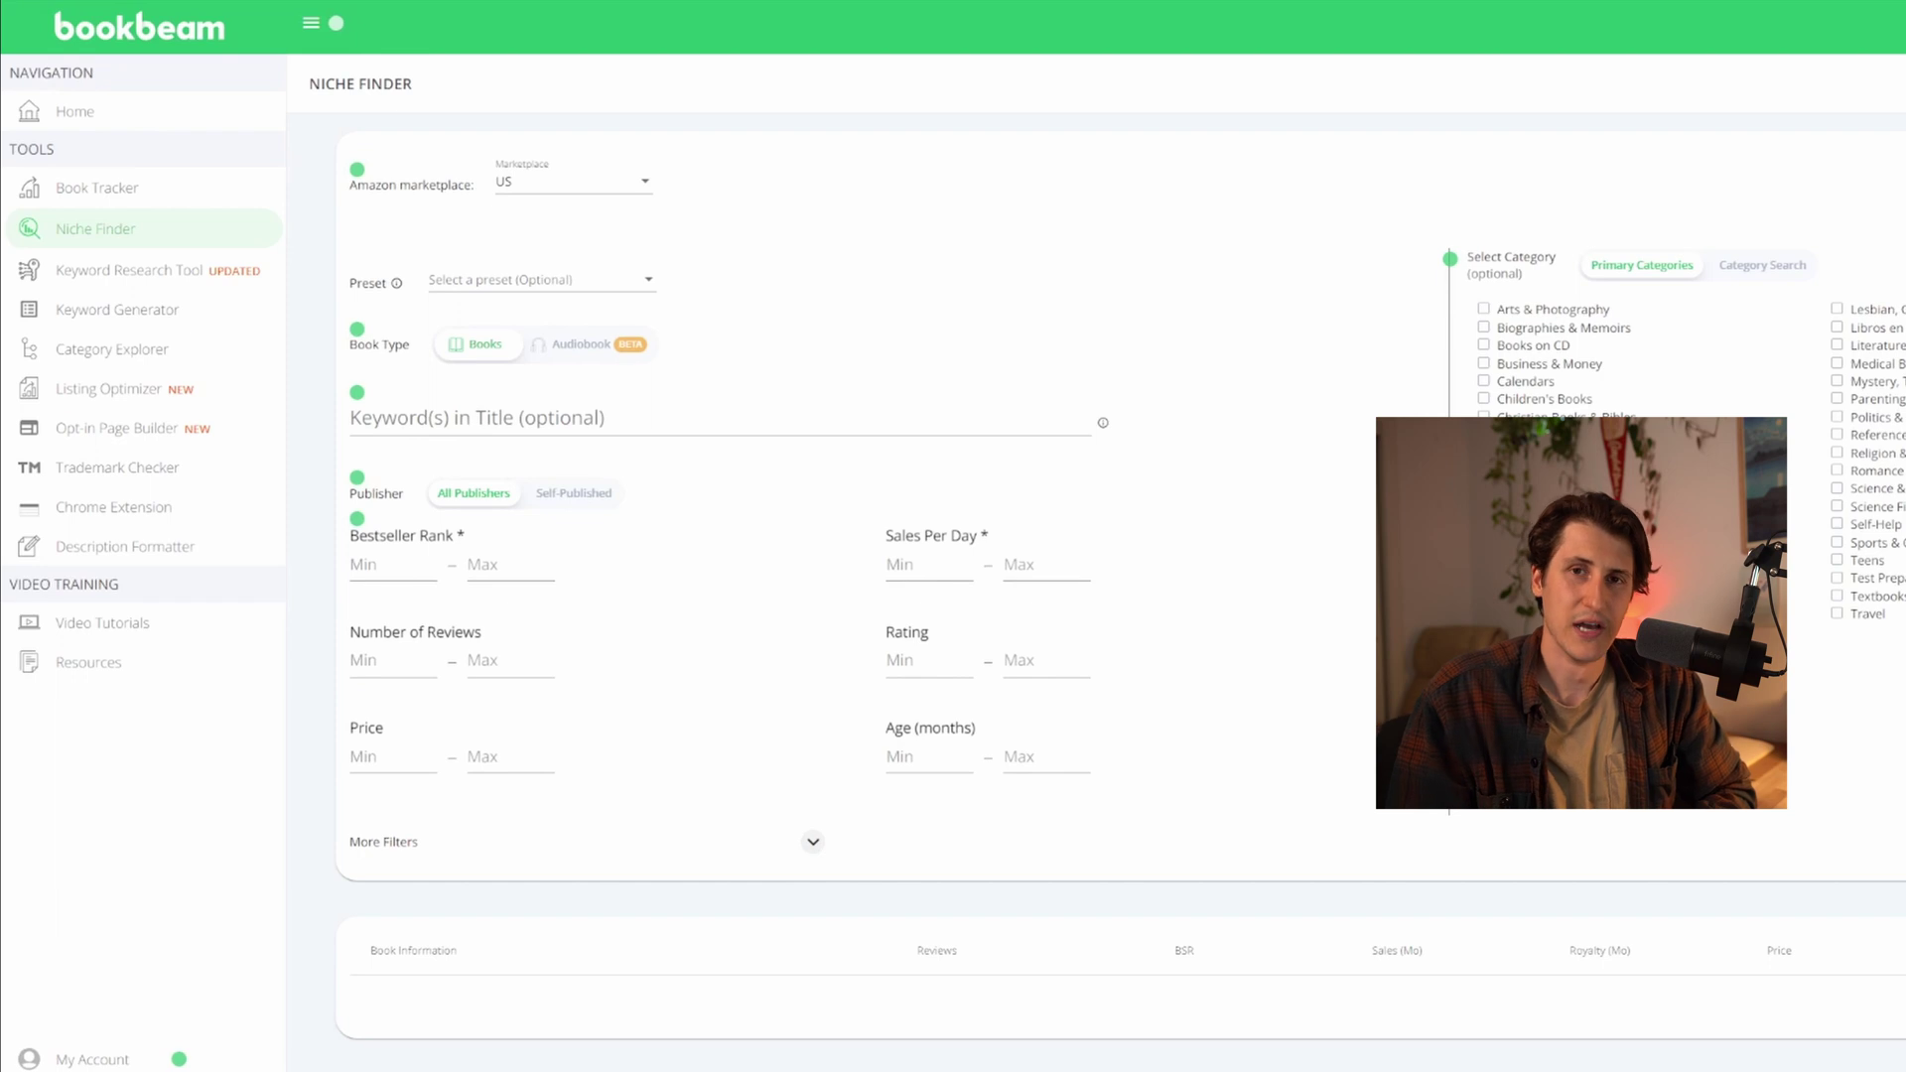
Apply the New High Selling Self-Published Books preset from the Preset list
{"action": "left_click", "coordinate": [634, 288]}
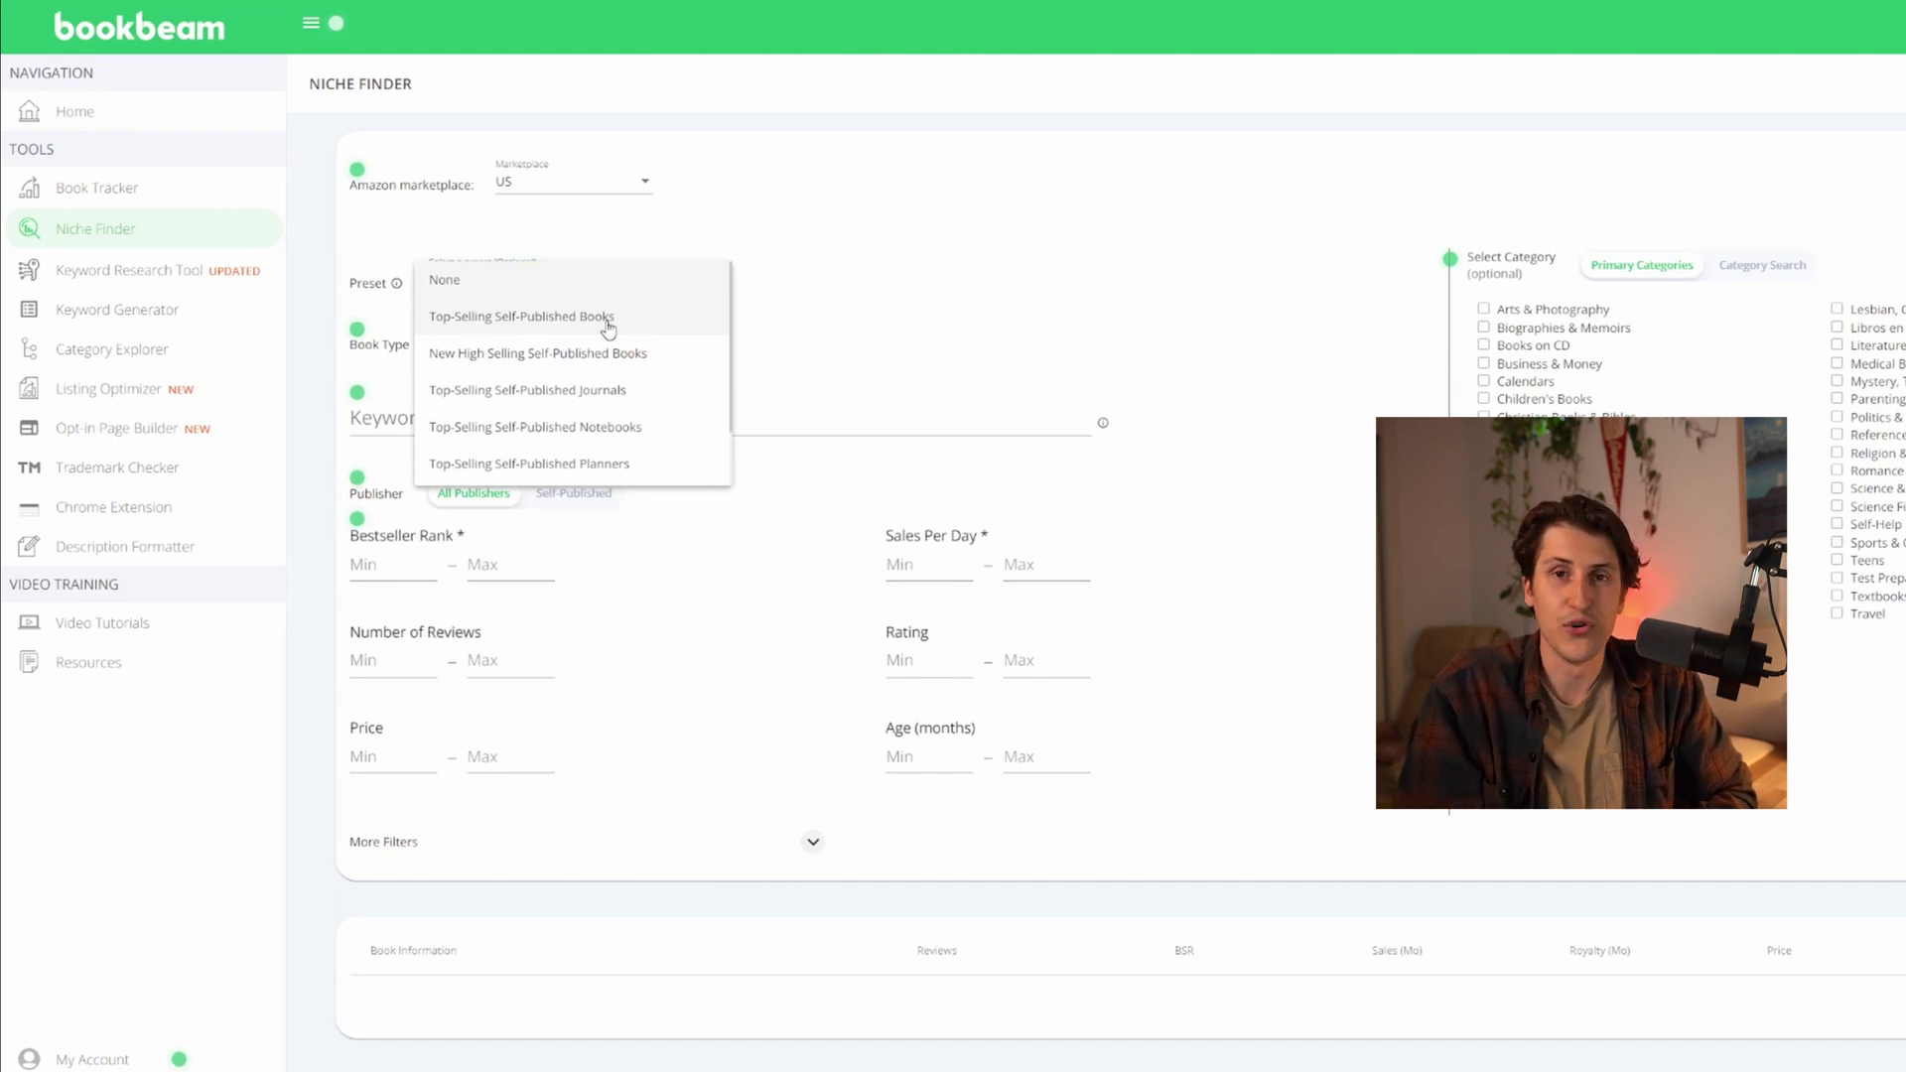
{"action": "scroll", "coordinate": [658, 360], "scroll_direction": "down", "scroll_amount": 1}
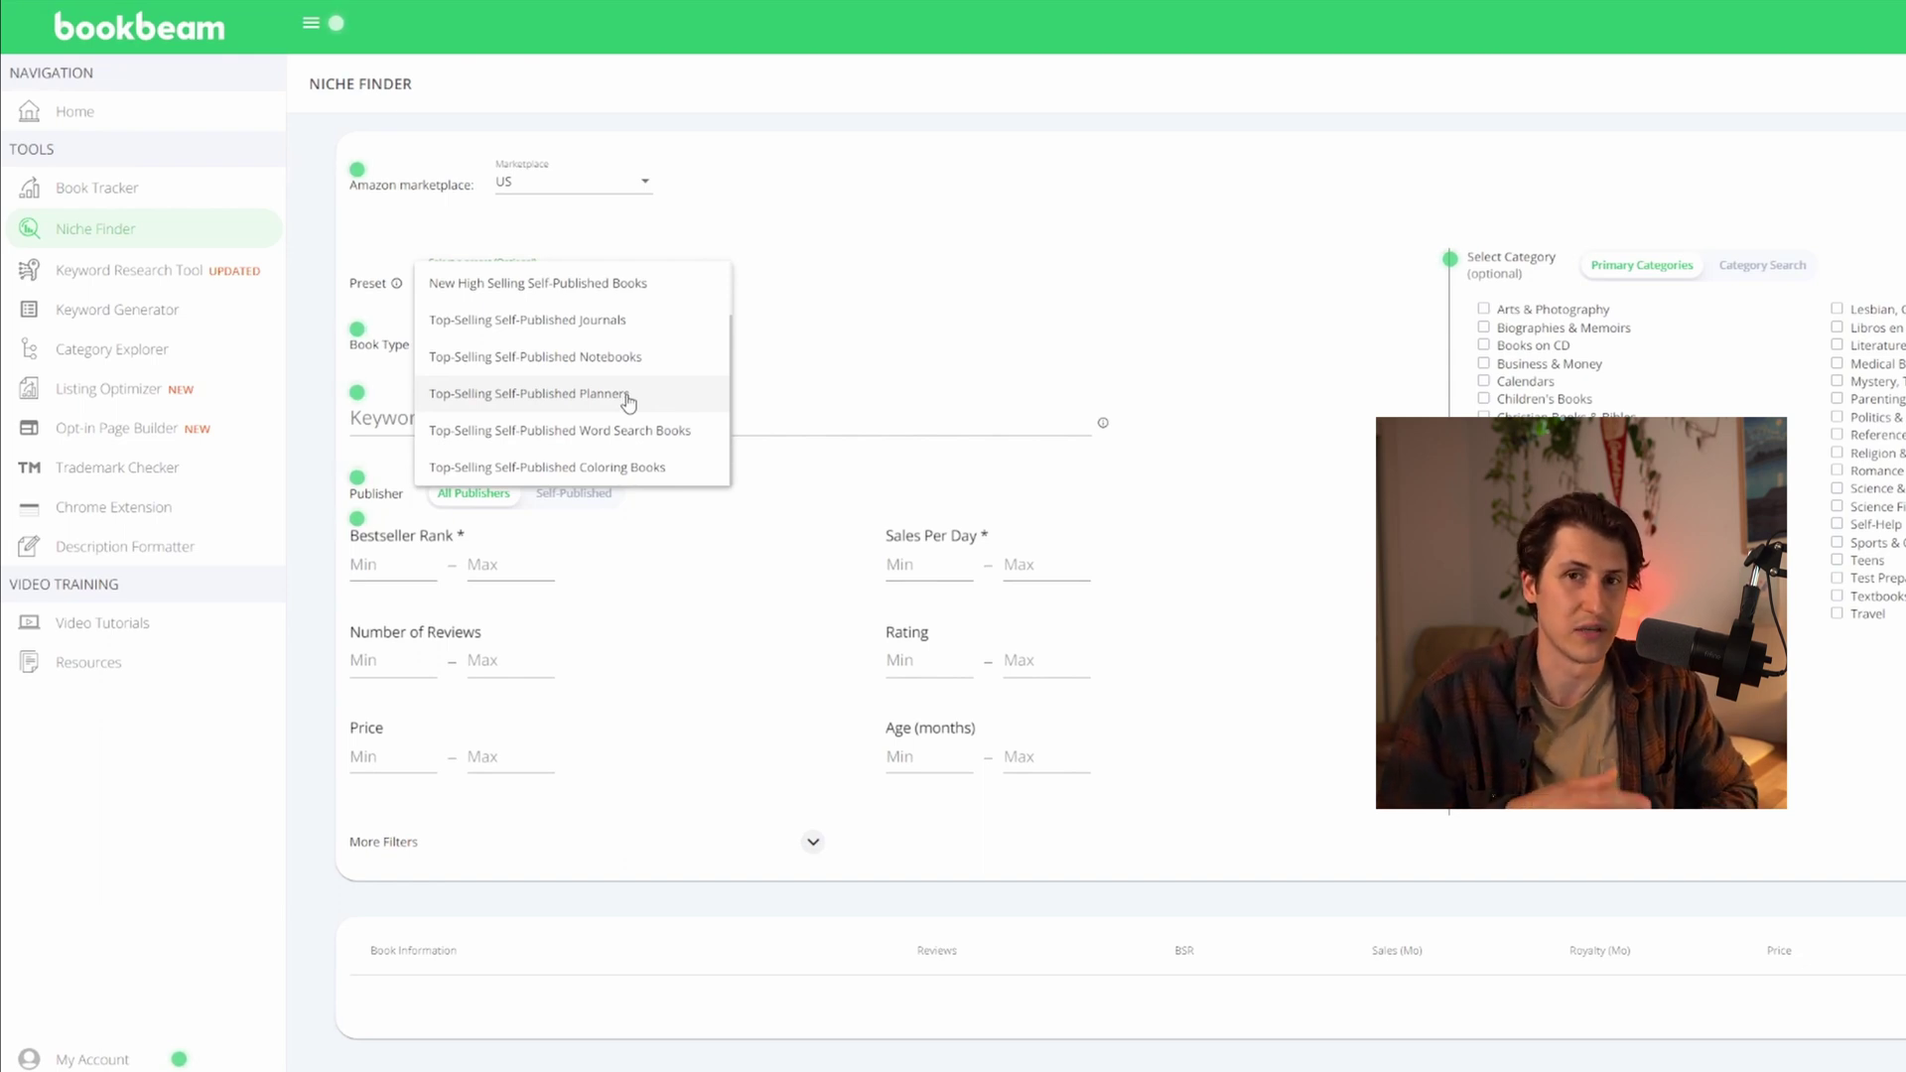
{"action": "left_click", "coordinate": [537, 283]}
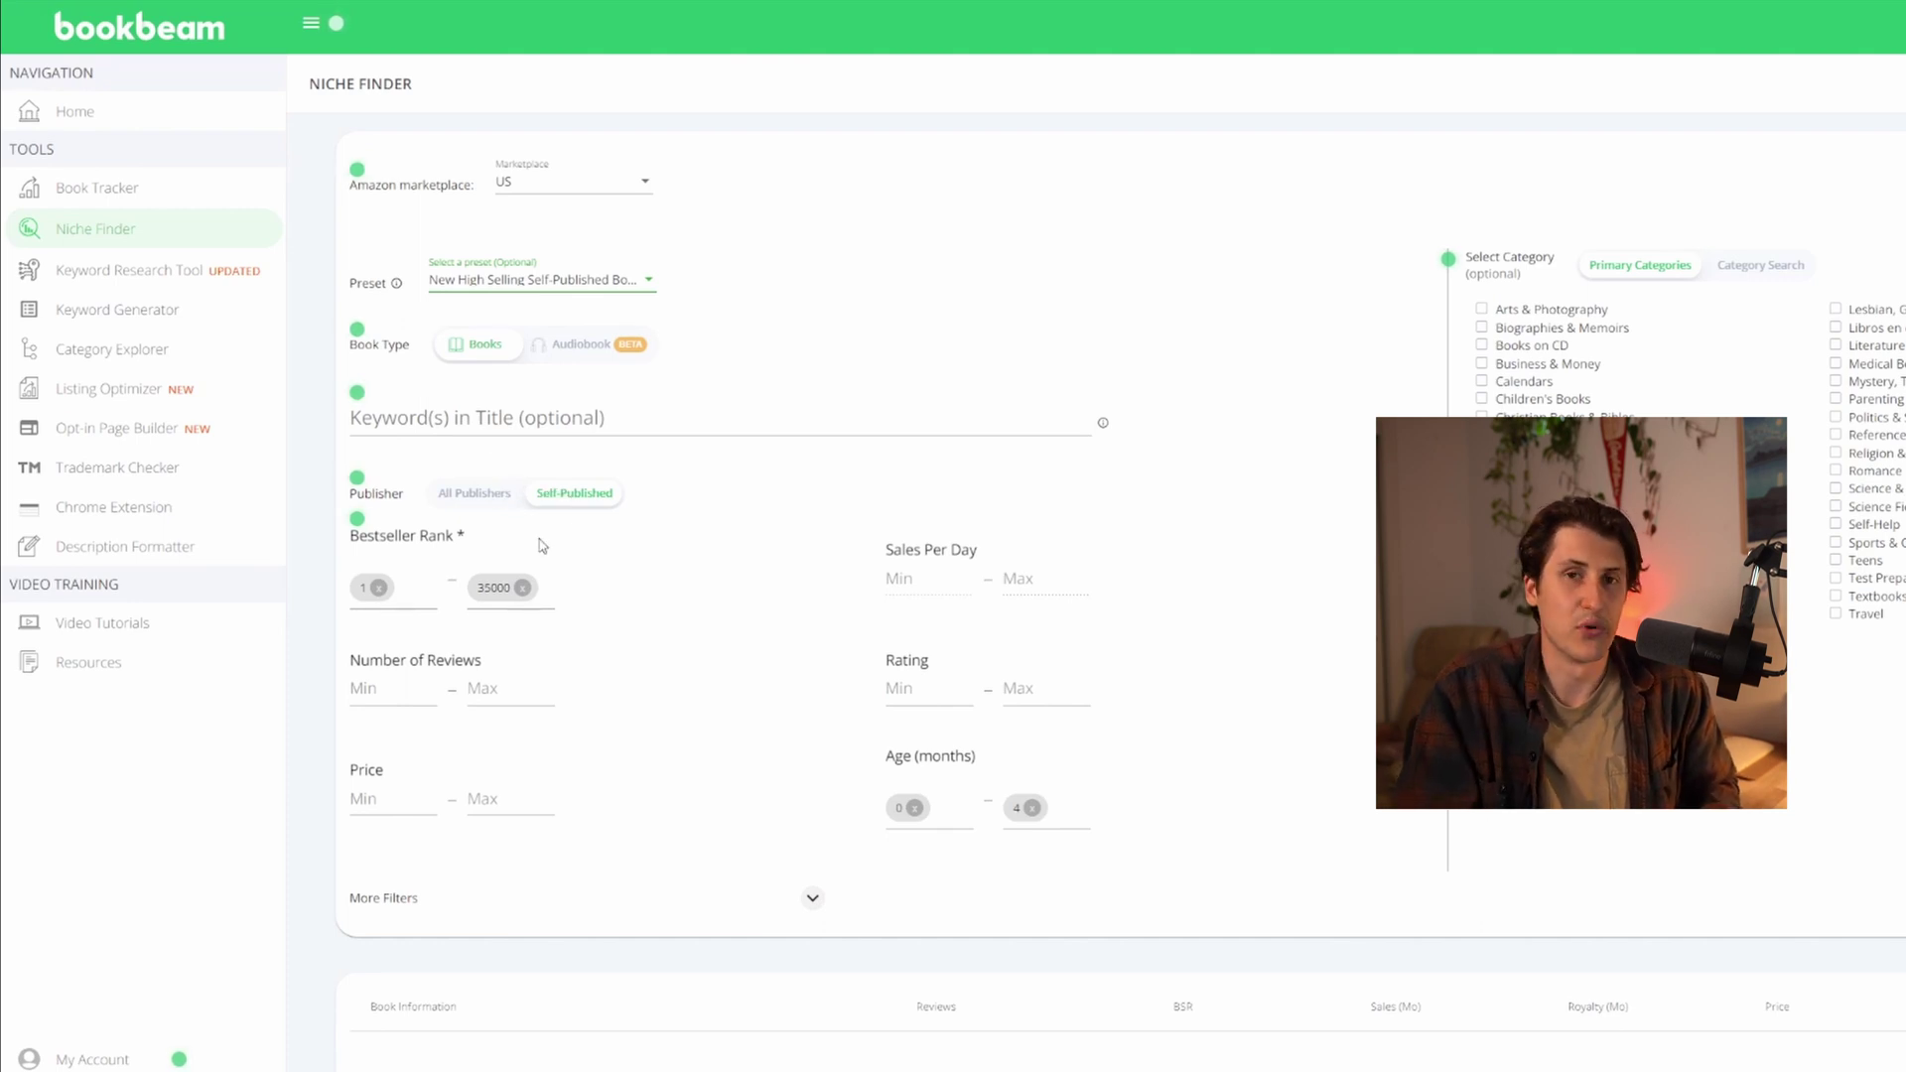
Replace the preset's 35000 bestseller rank maximum with 50,000
{"action": "left_click", "coordinate": [522, 588]}
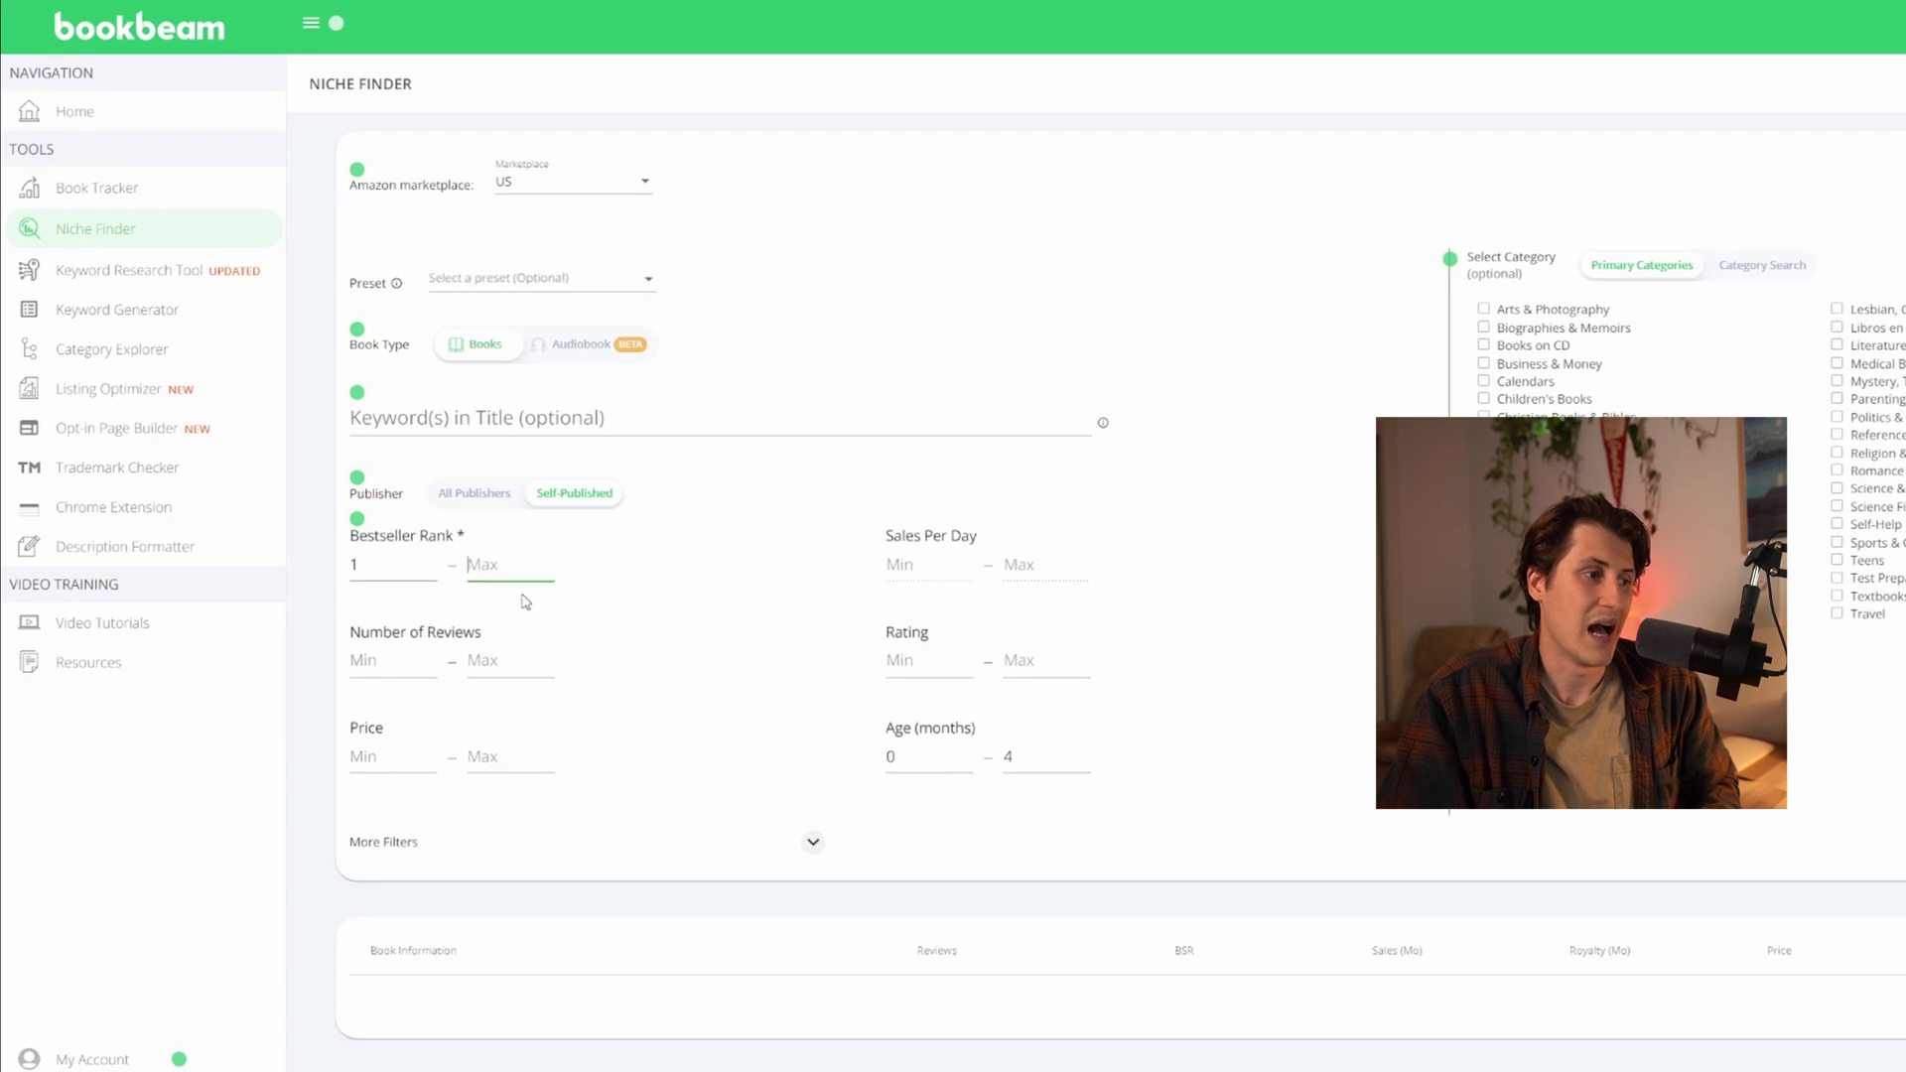
{"action": "type", "text": "500,000"}
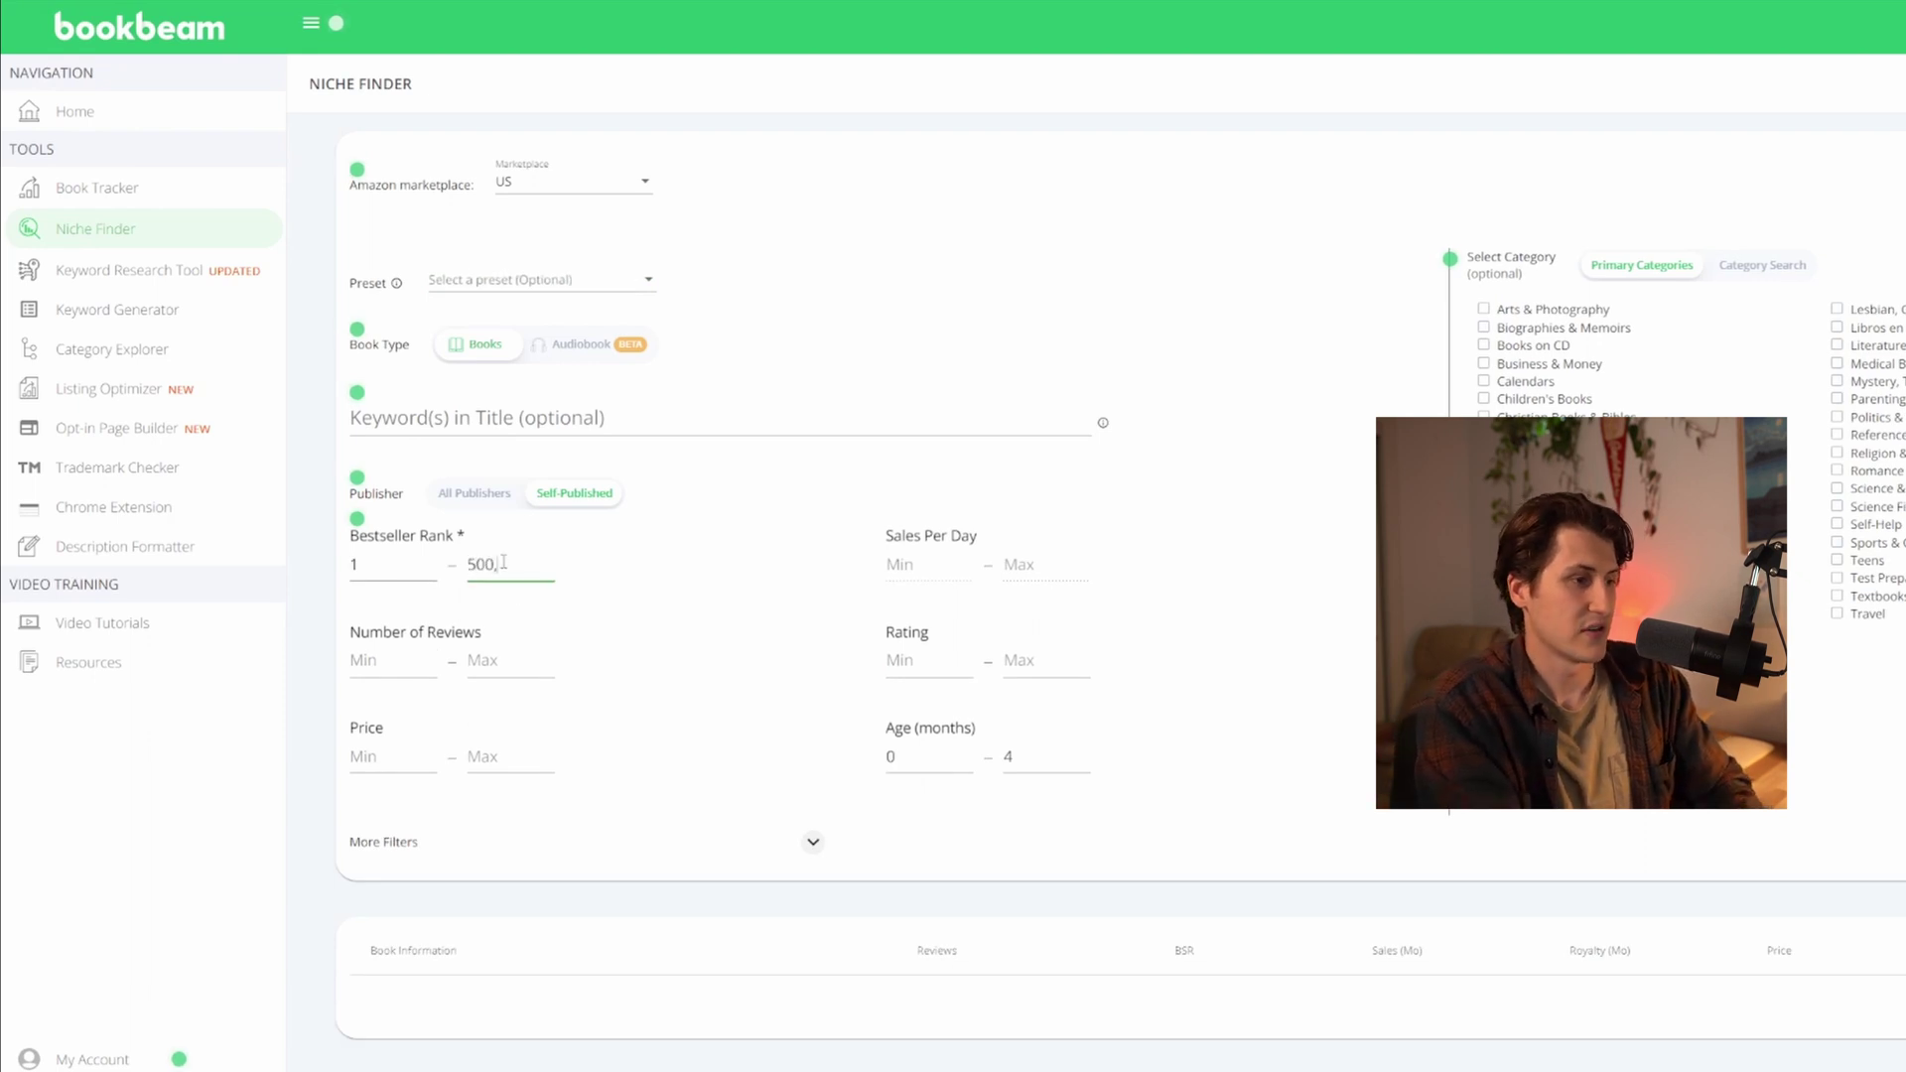
{"action": "key", "text": "BackSpace"}
{"action": "key", "text": "BackSpace"}
{"action": "key", "text": "BackSpace"}
{"action": "key", "text": "BackSpace"}
{"action": "key", "text": "BackSpace"}
{"action": "key", "text": "BackSpace"}
{"action": "type", "text": "0000"}
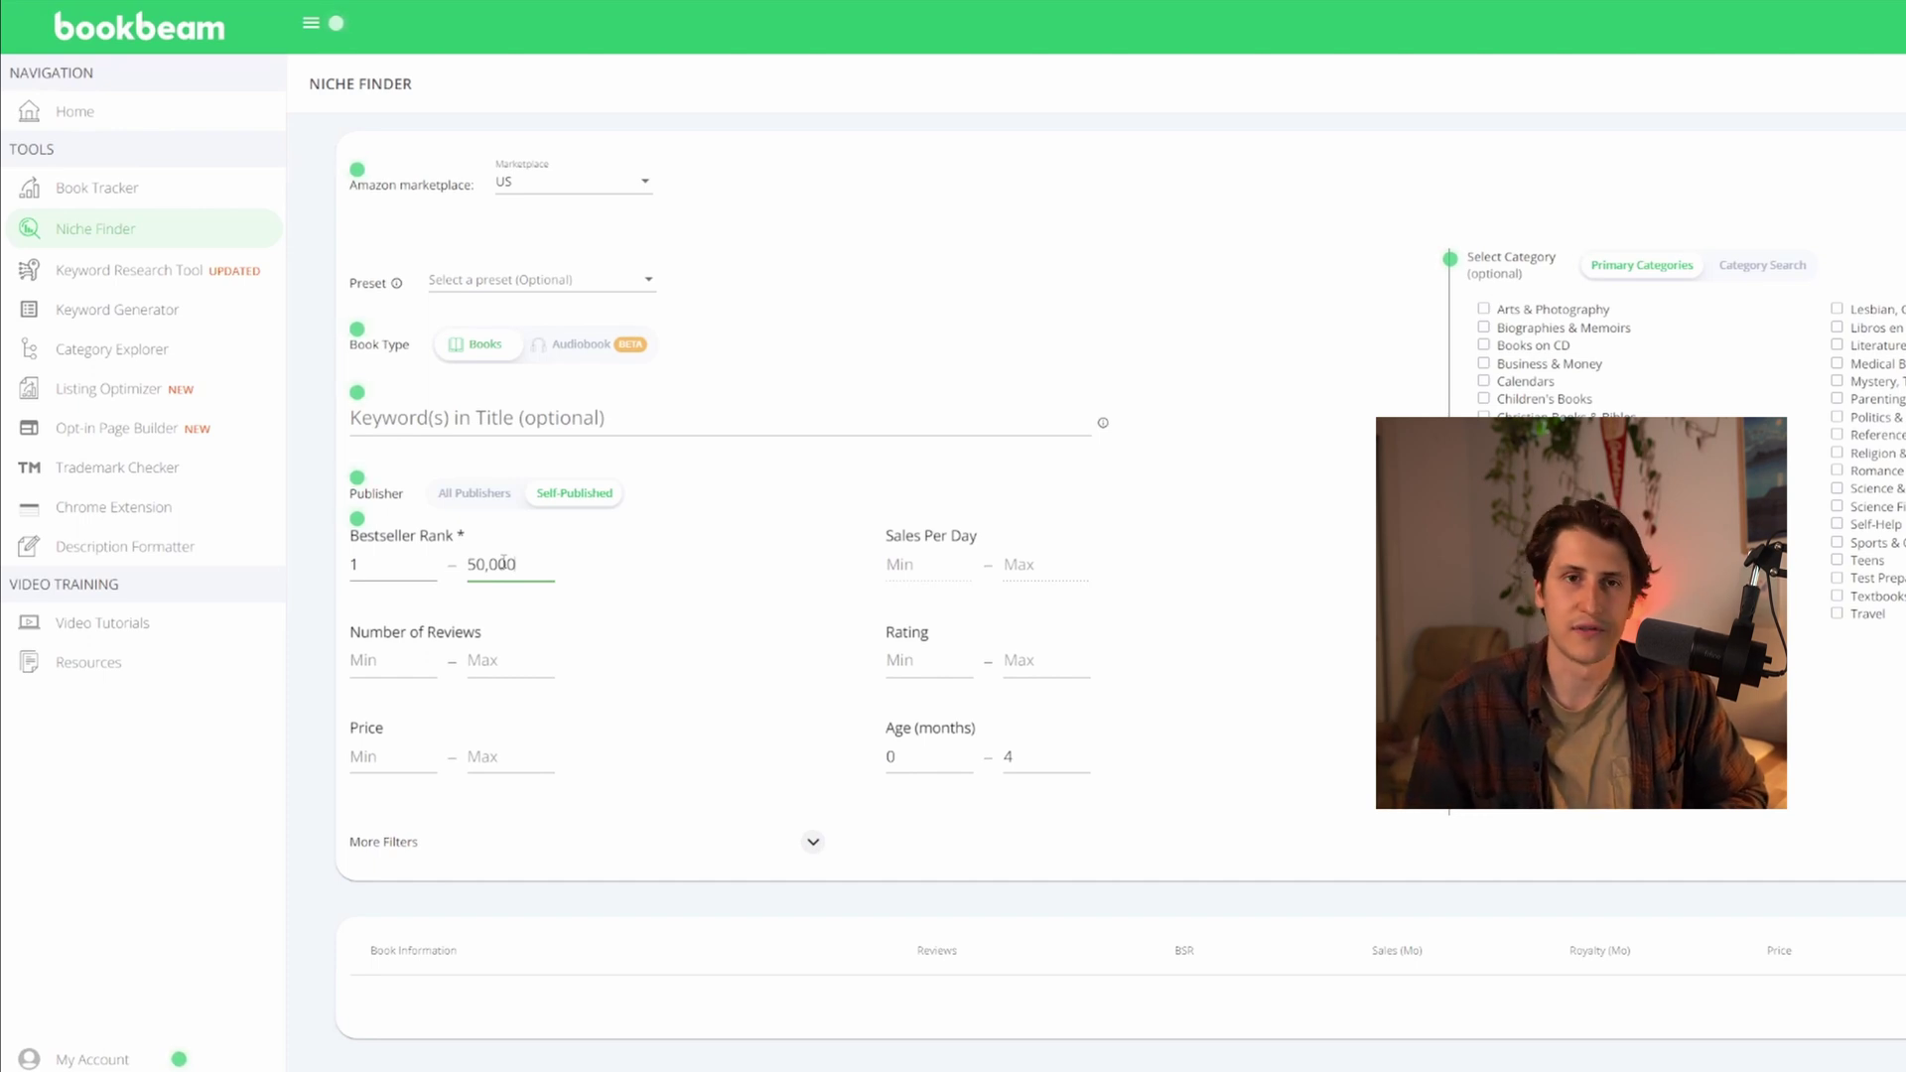
Set the Number of Reviews maximum to 20
{"action": "left_click", "coordinate": [505, 663]}
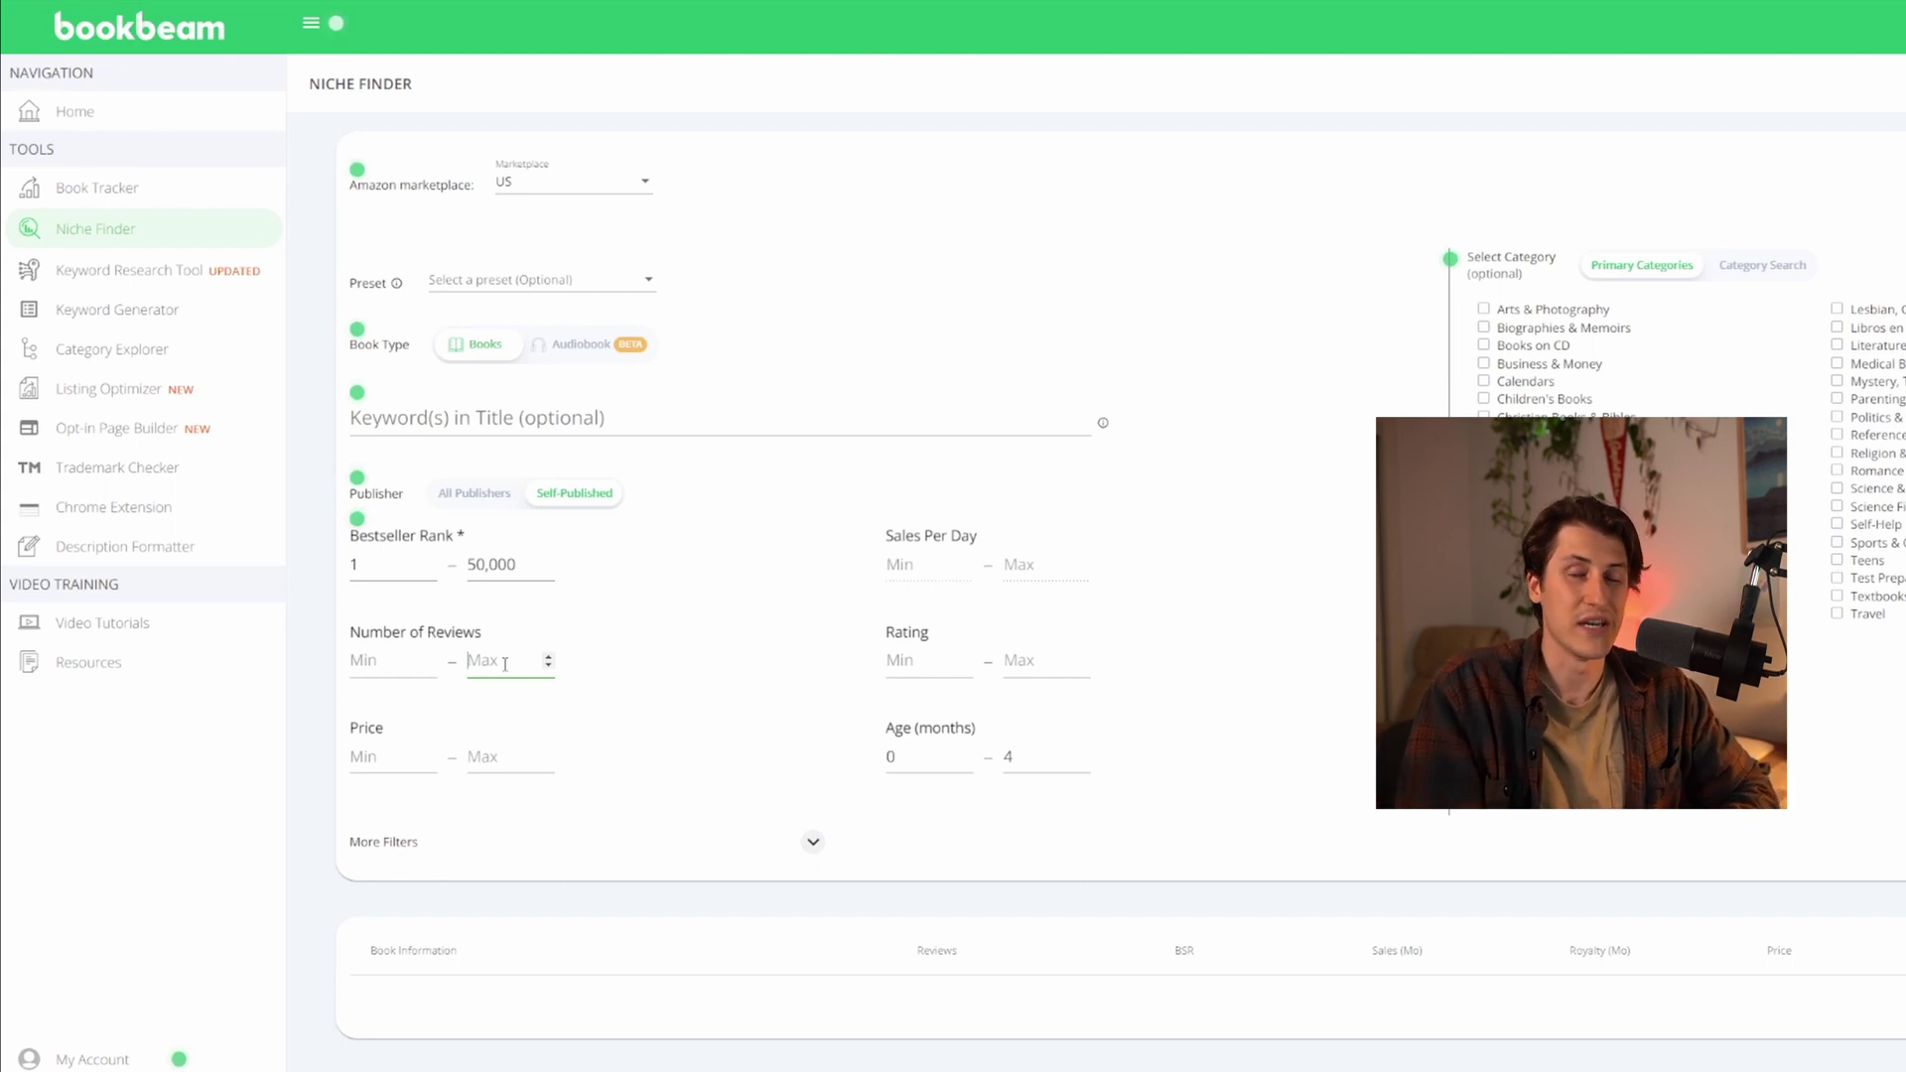
{"action": "type", "text": "20"}
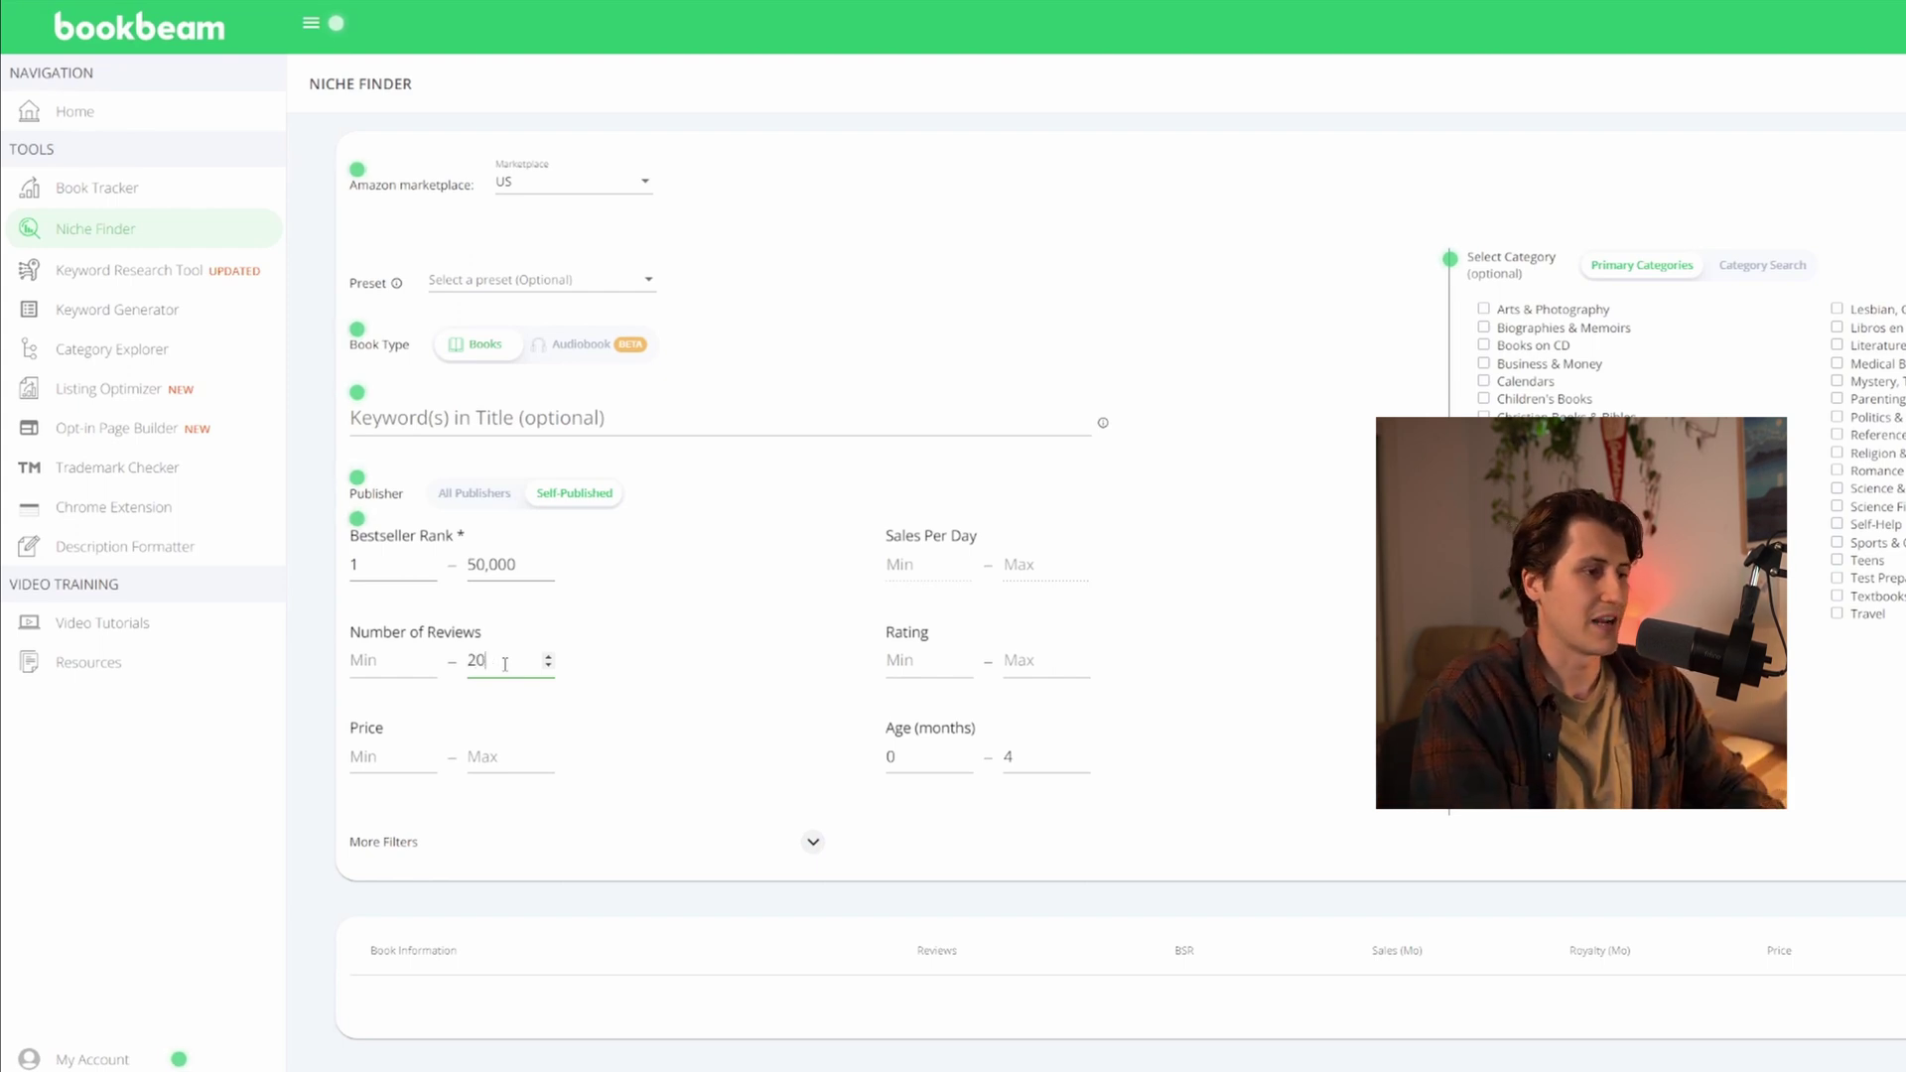
{"action": "left_click", "coordinate": [631, 693]}
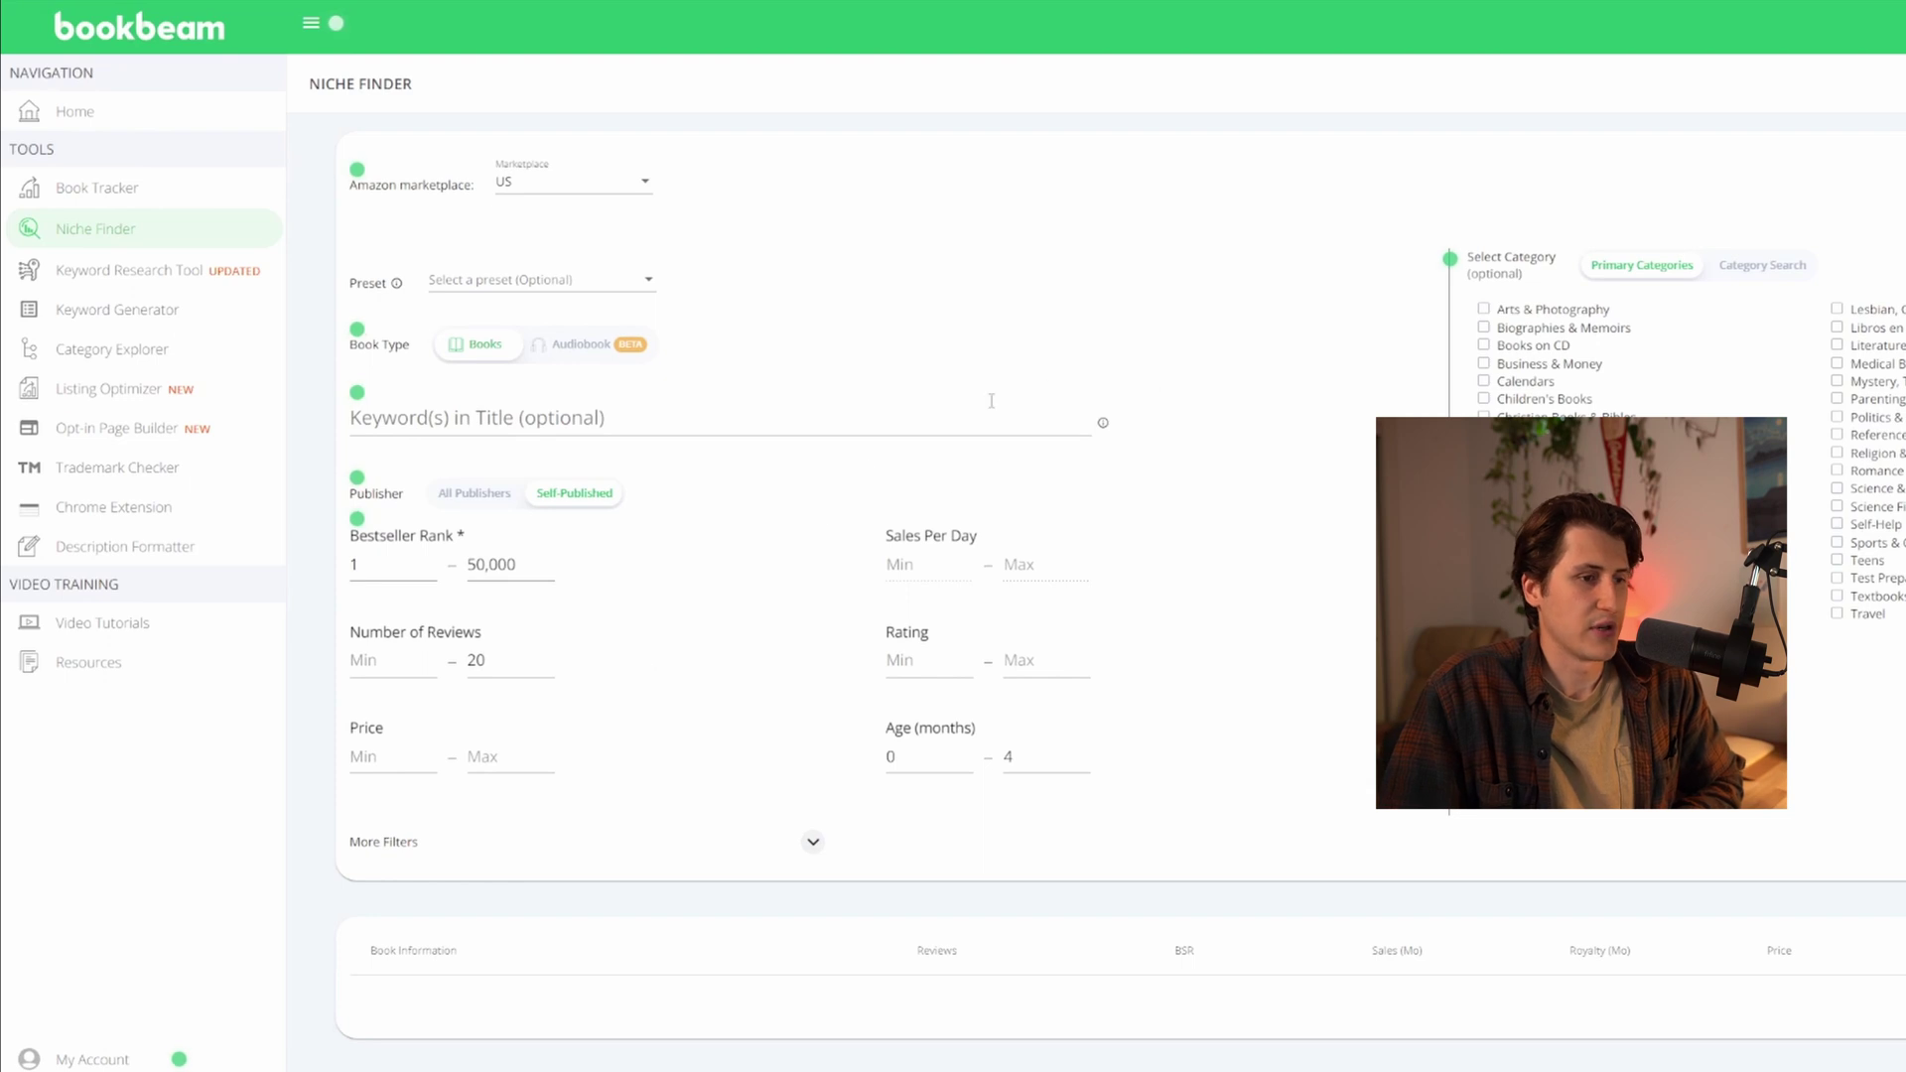
Edit the Age Max field and scroll through the Niche Finder results table
{"action": "left_click", "coordinate": [1048, 754]}
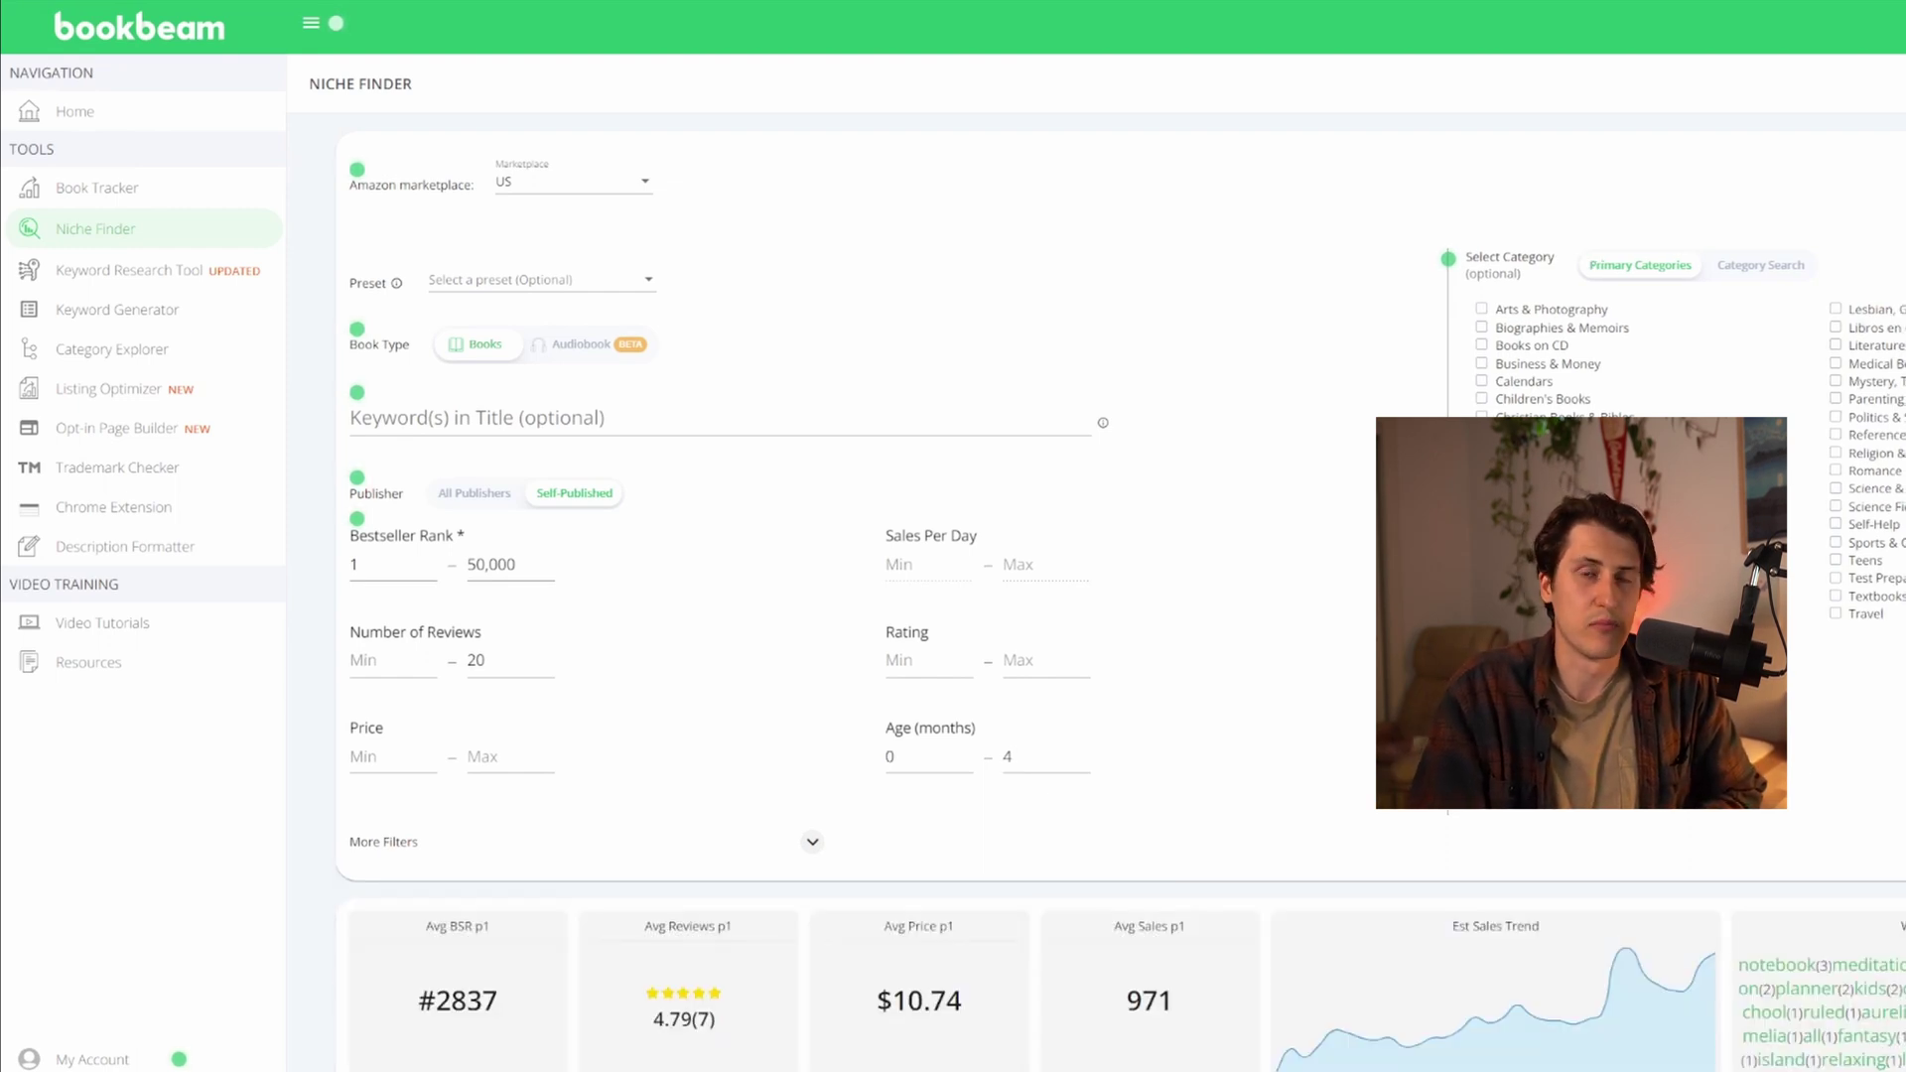
{"action": "scroll", "coordinate": [1046, 688], "scroll_direction": "down", "scroll_amount": 10}
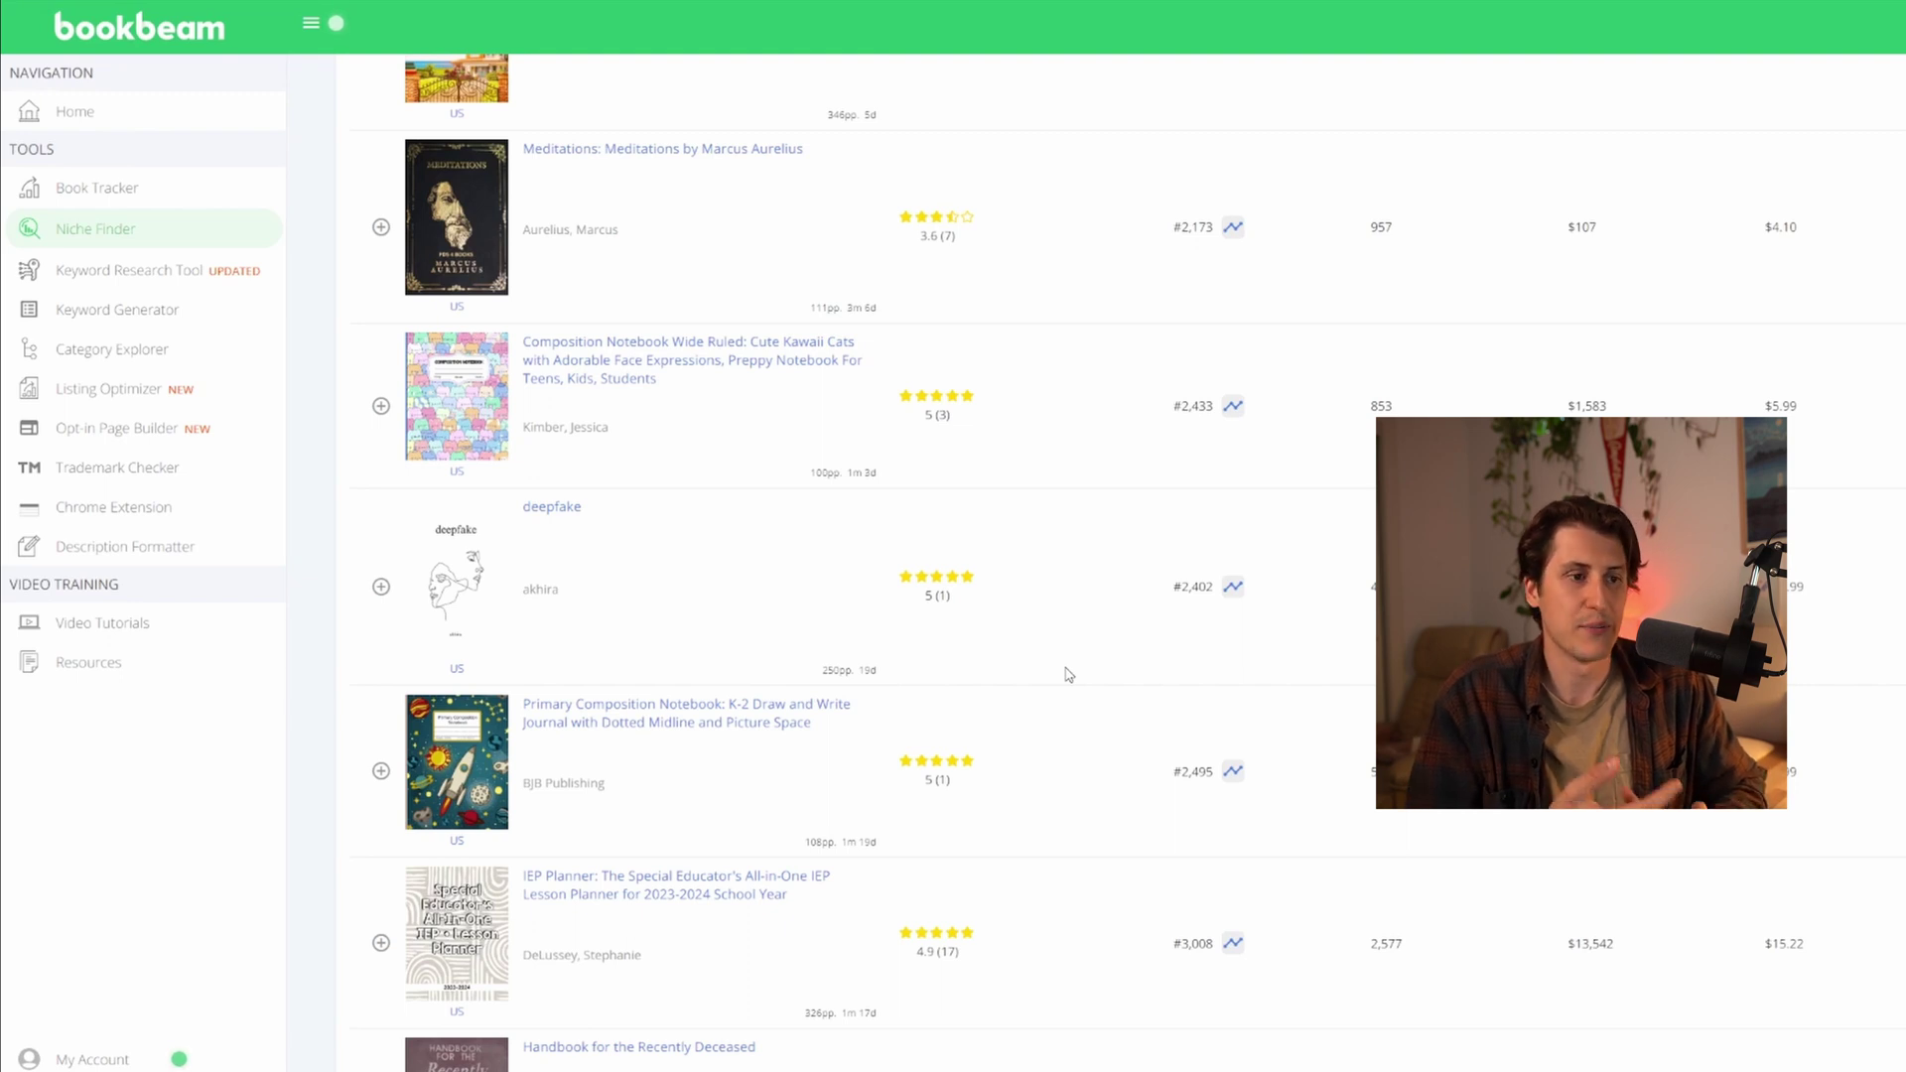
{"action": "scroll", "coordinate": [1067, 676], "scroll_direction": "down", "scroll_amount": 6}
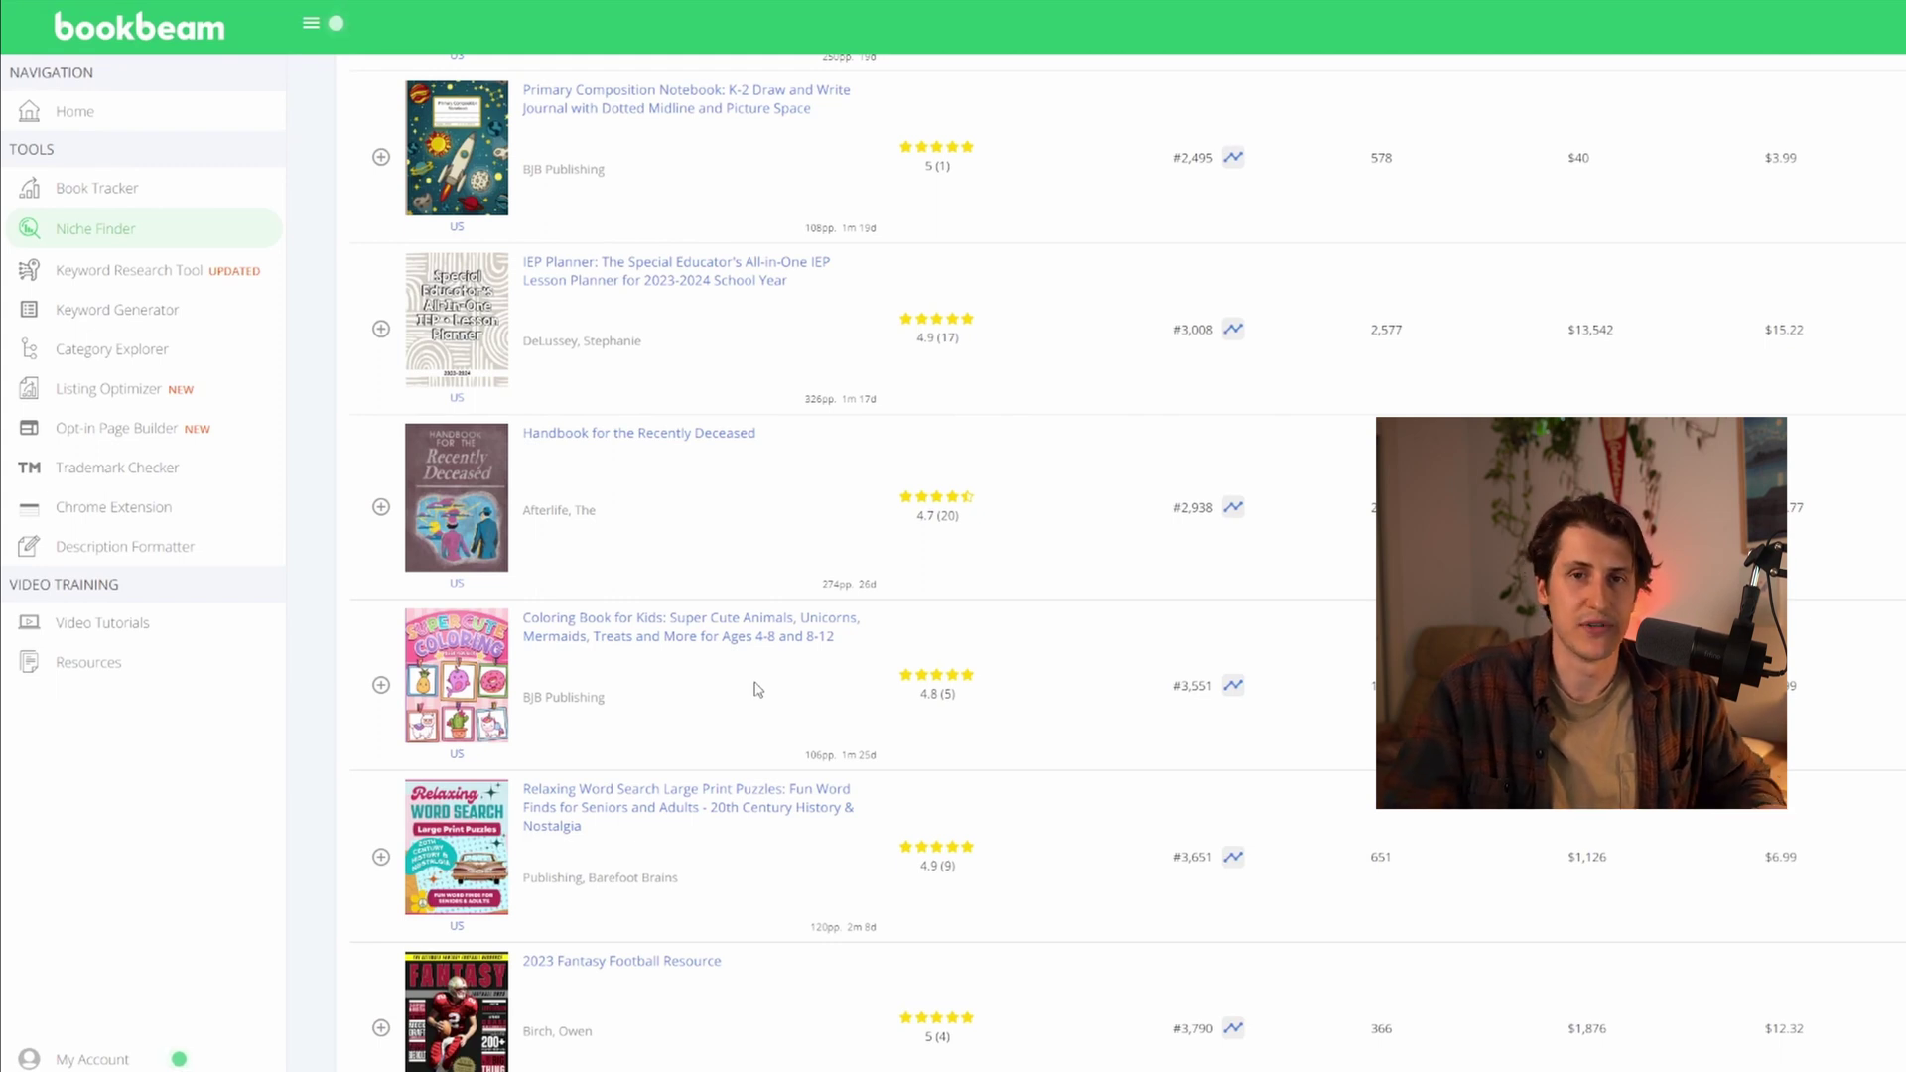
{"action": "scroll", "coordinate": [752, 675], "scroll_direction": "down", "scroll_amount": 1}
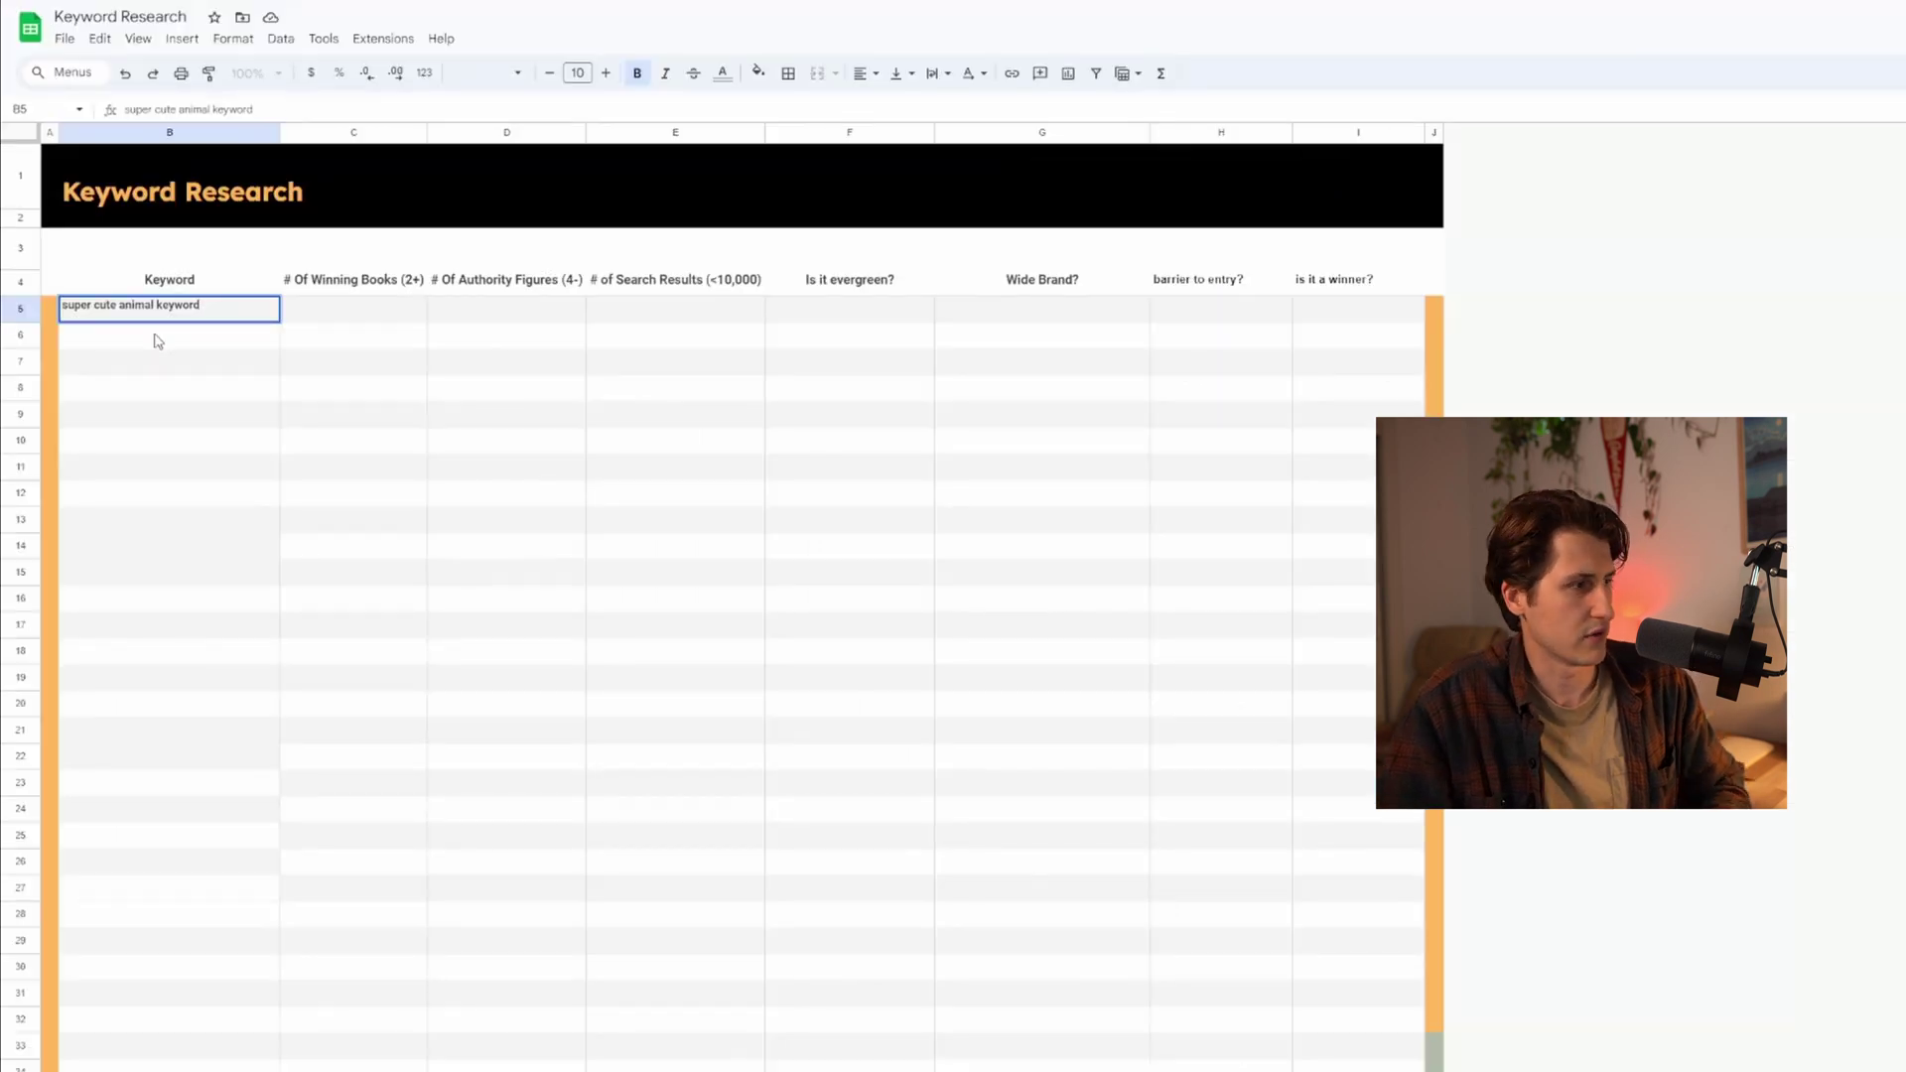
Log 'large word search' and 'monster truck coloring books' in the Keyword column
{"action": "left_click", "coordinate": [156, 334]}
{"action": "type", "text": "large word search"}
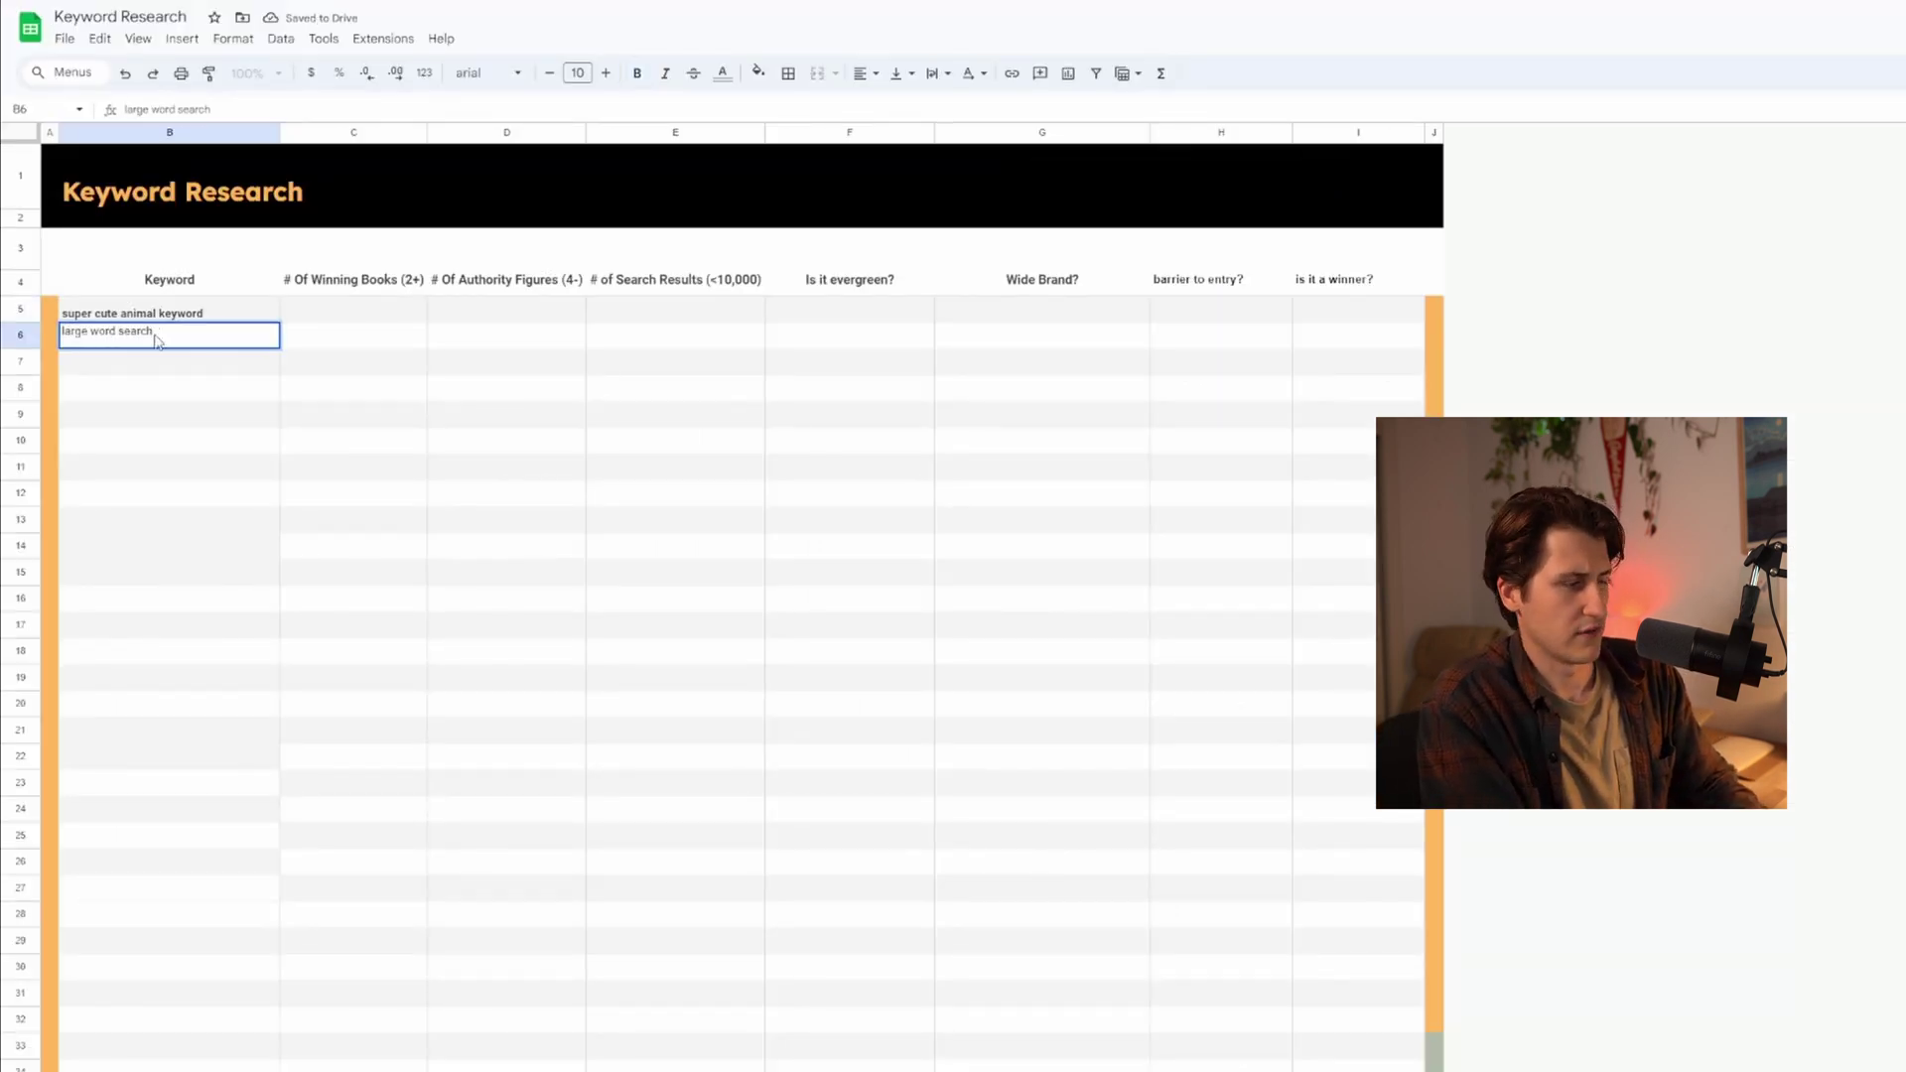
{"action": "key", "text": "Return"}
{"action": "type", "text": "coloring"}
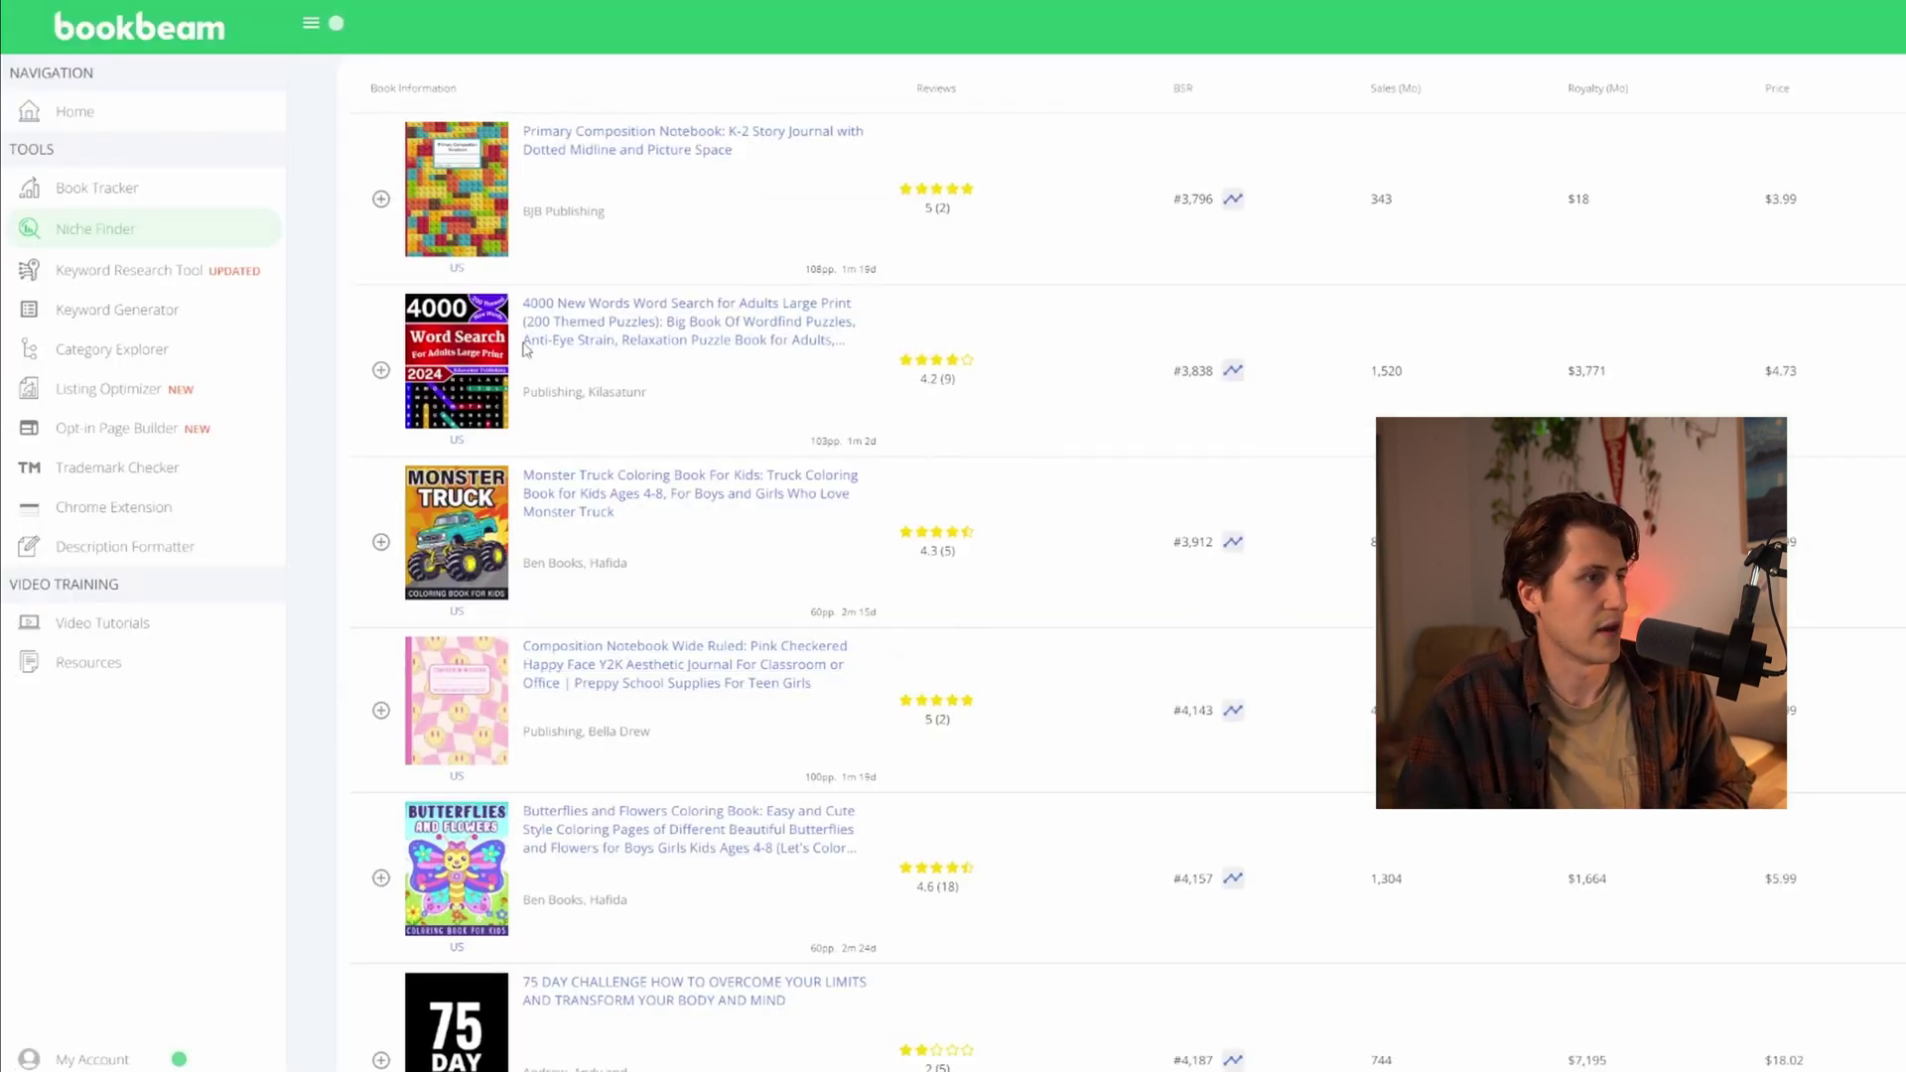
{"action": "scroll", "coordinate": [536, 596], "scroll_direction": "down", "scroll_amount": 10}
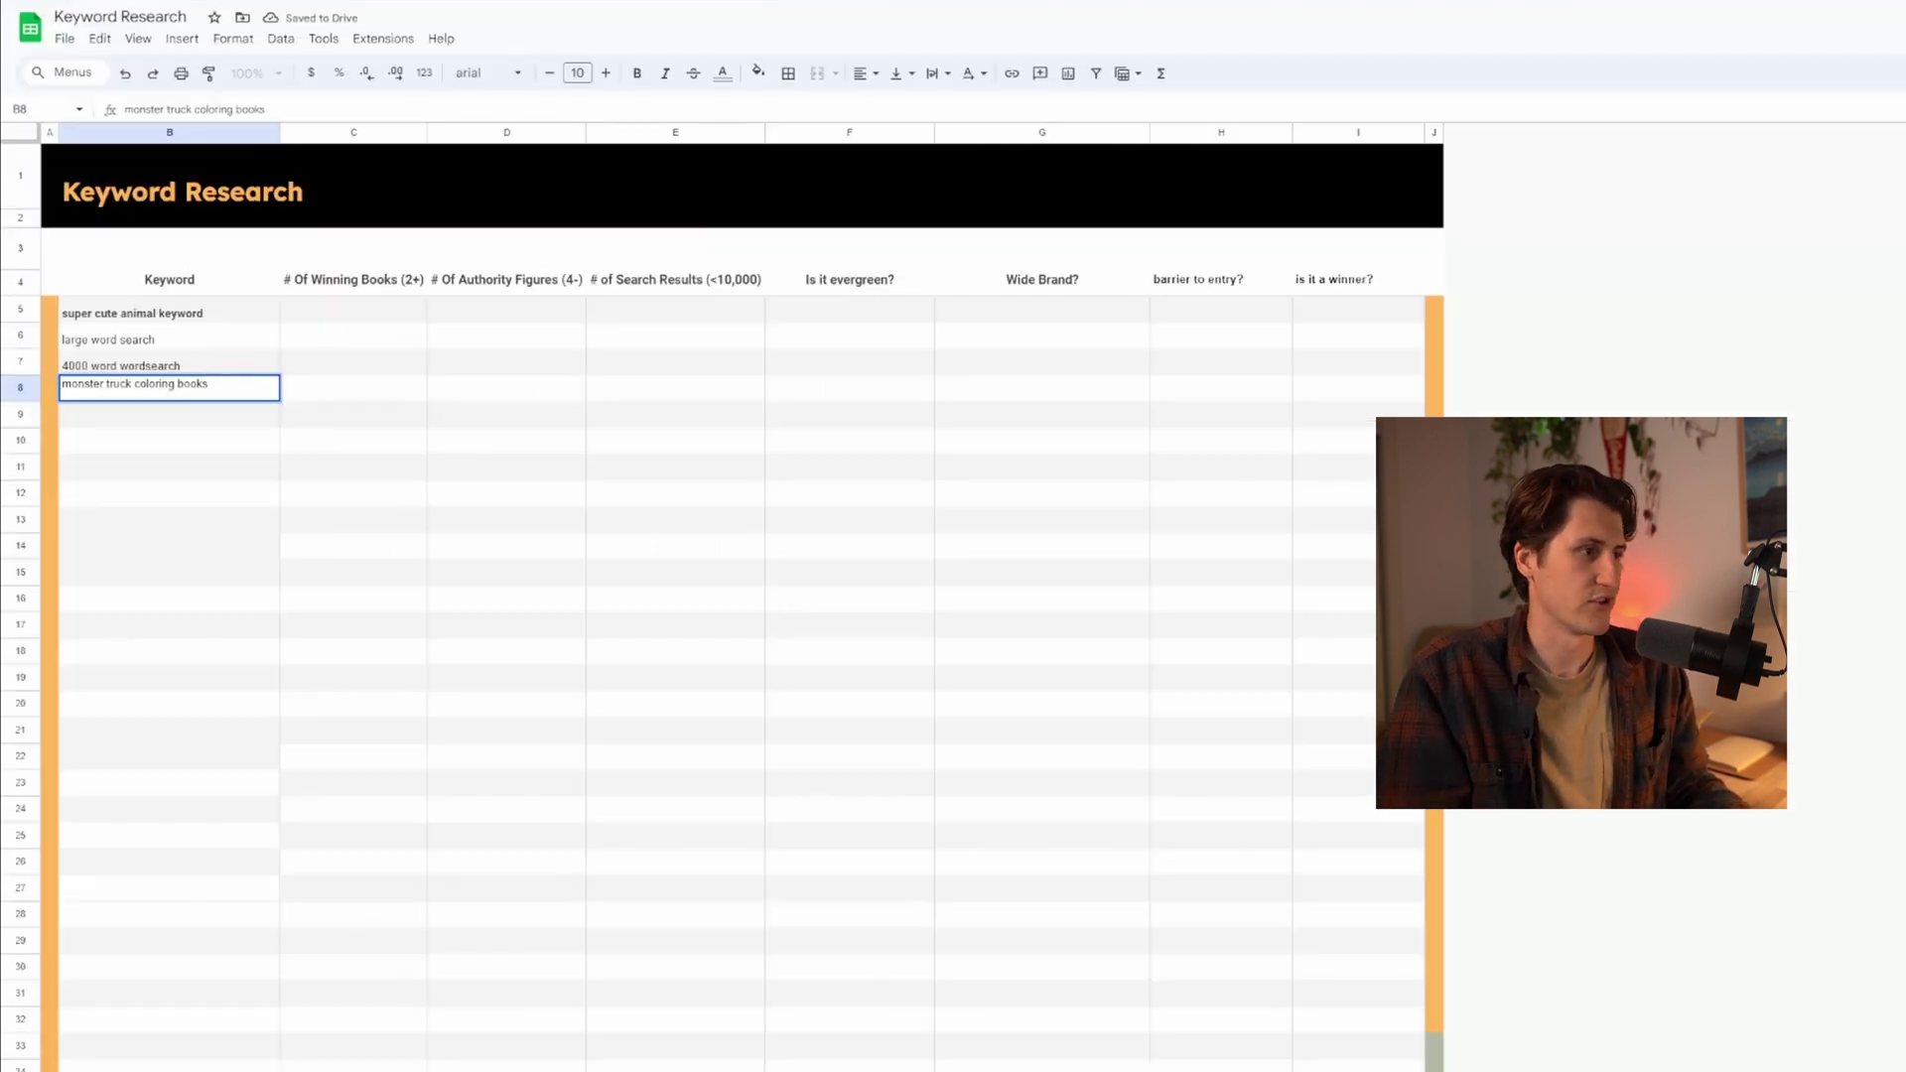
{"action": "key", "text": "Return"}
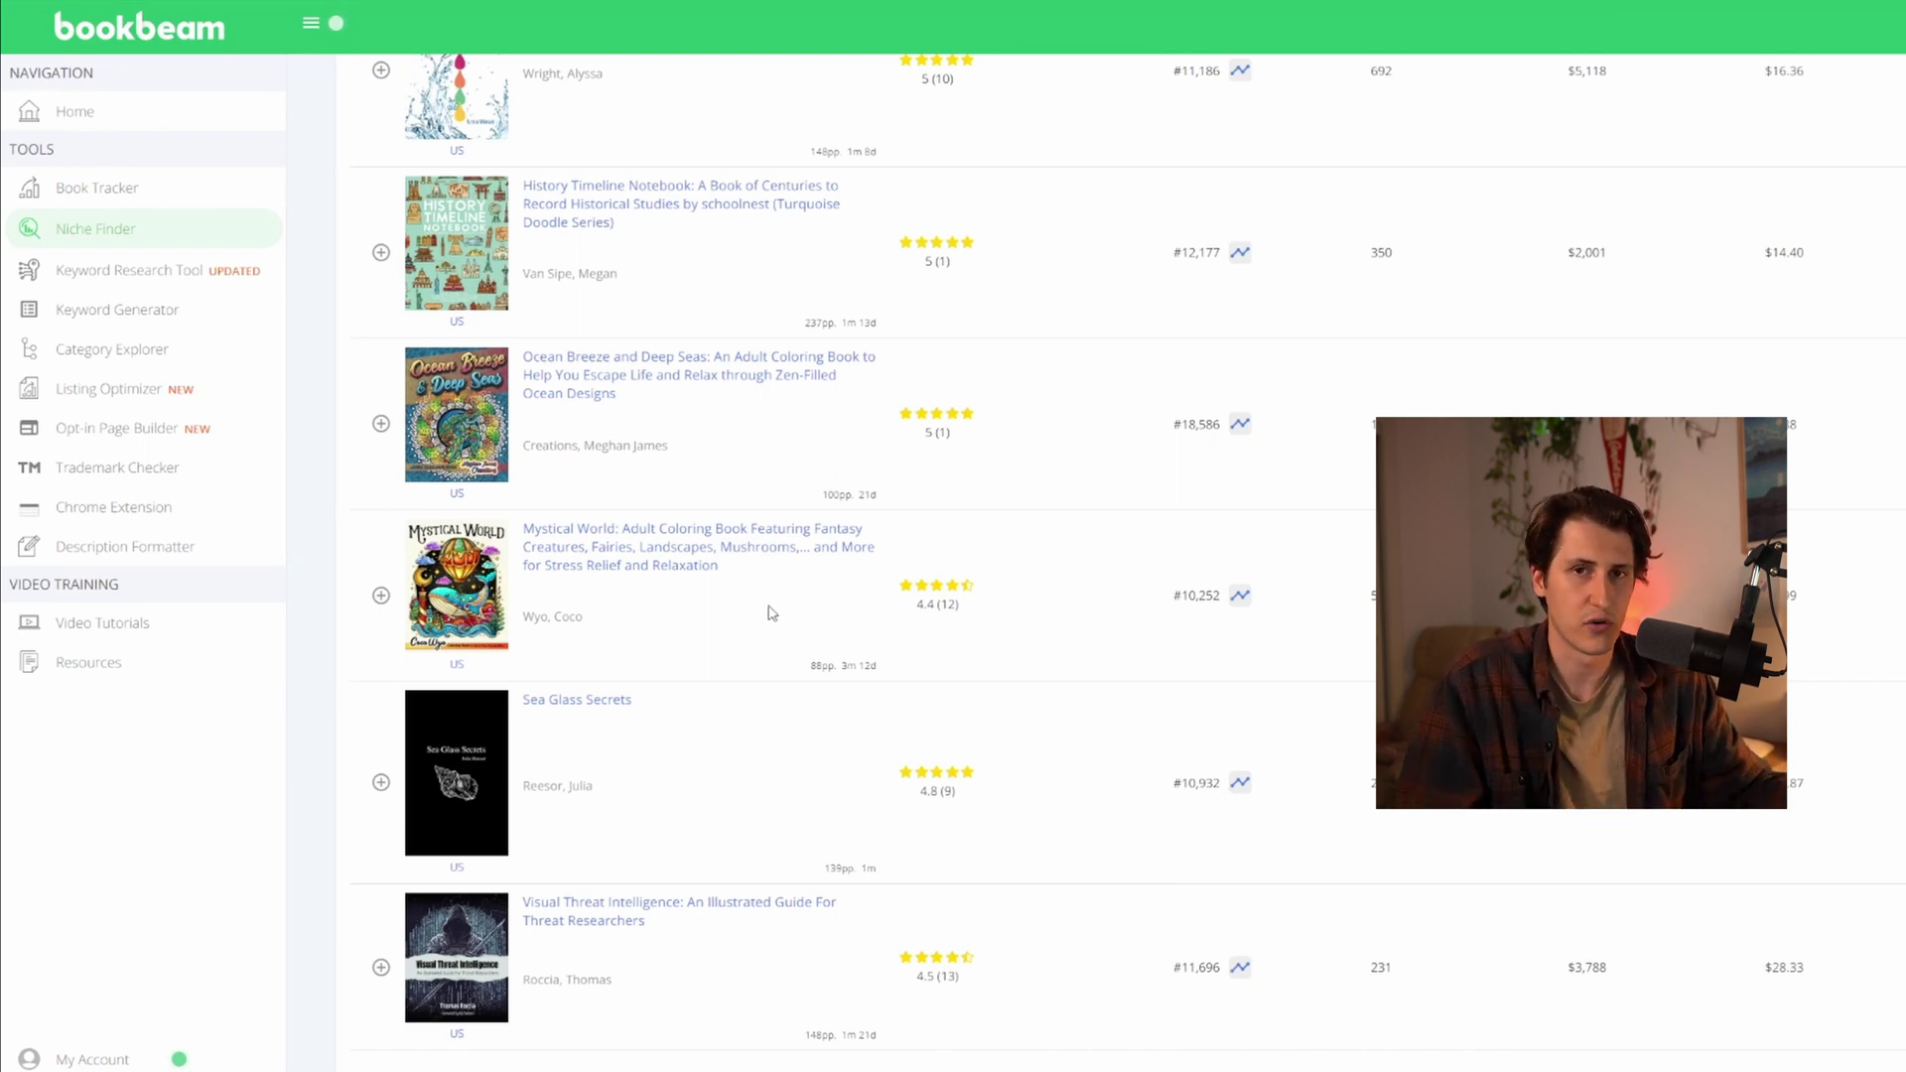
Enter 'life skills for kids' in cell B11 of the Keyword column
{"action": "scroll", "coordinate": [772, 613], "scroll_direction": "down", "scroll_amount": 5}
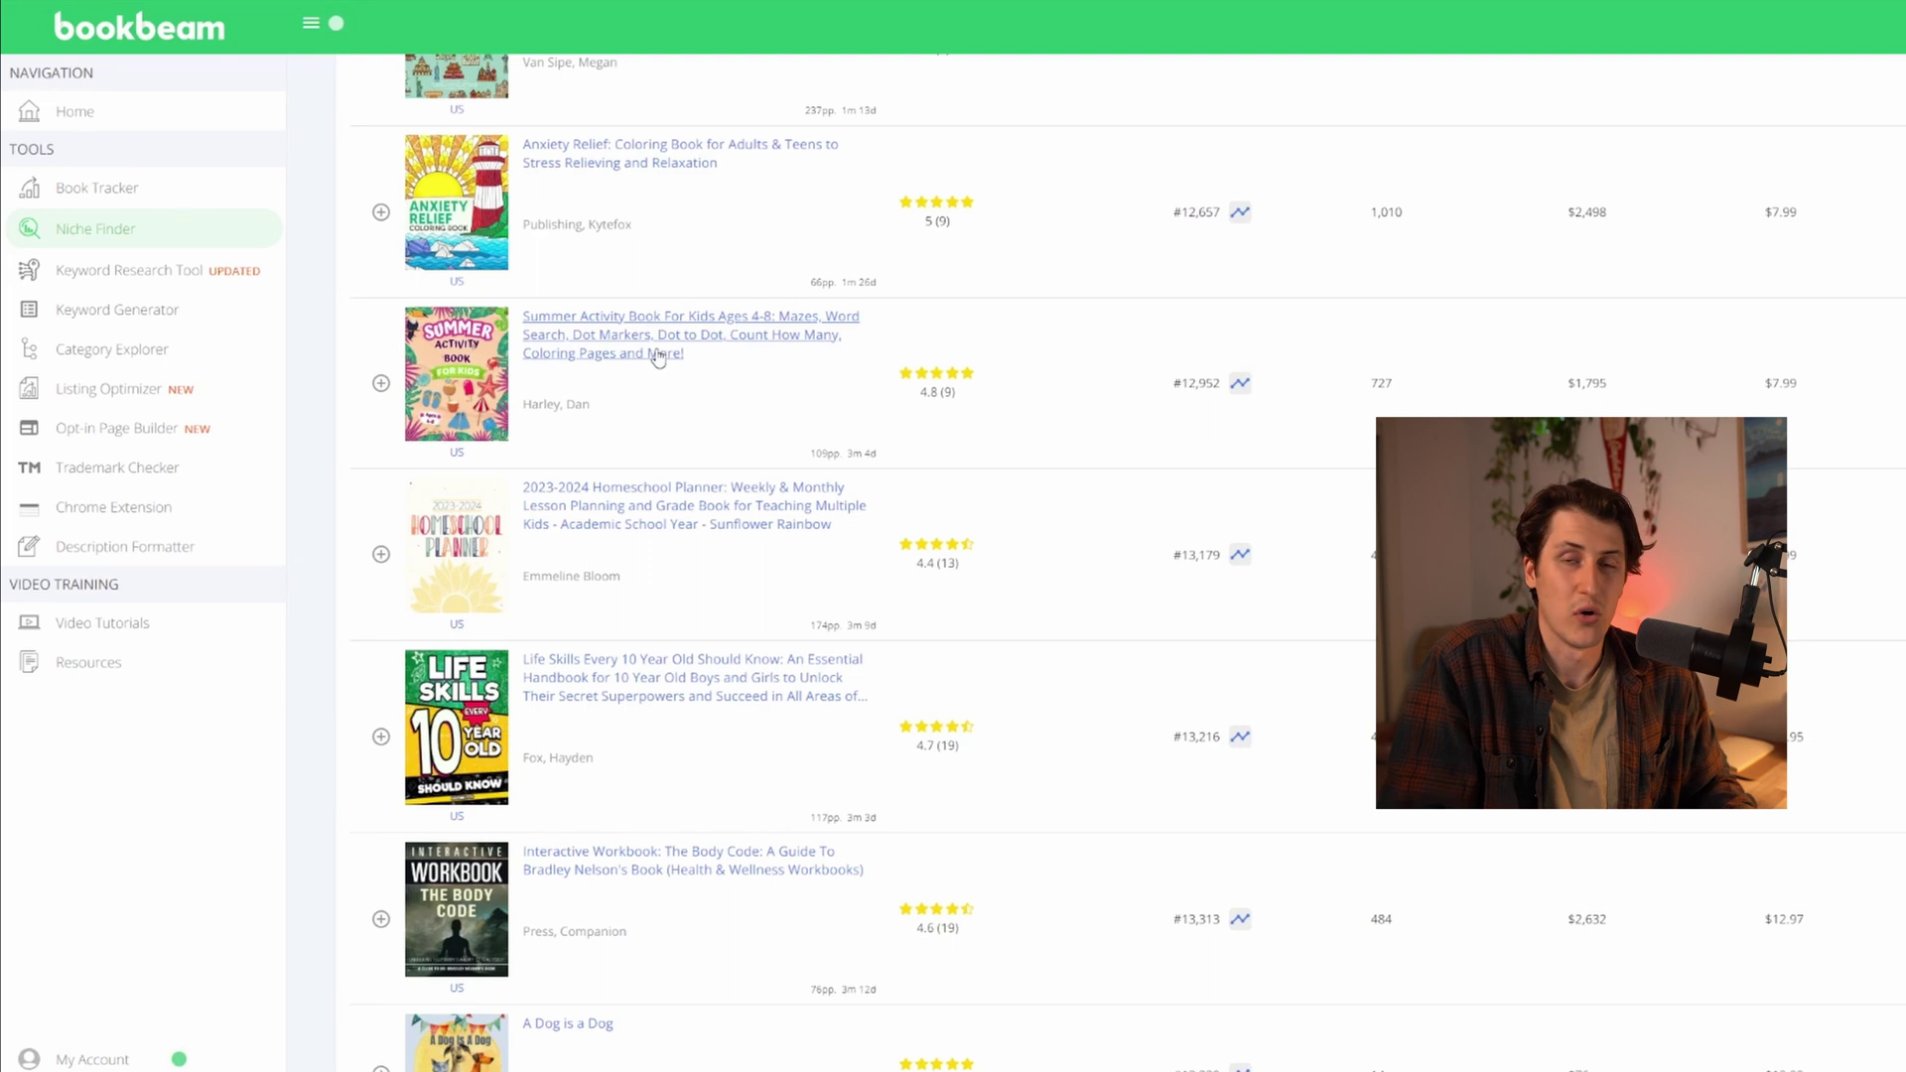
{"action": "scroll", "coordinate": [658, 357], "scroll_direction": "down", "scroll_amount": 2}
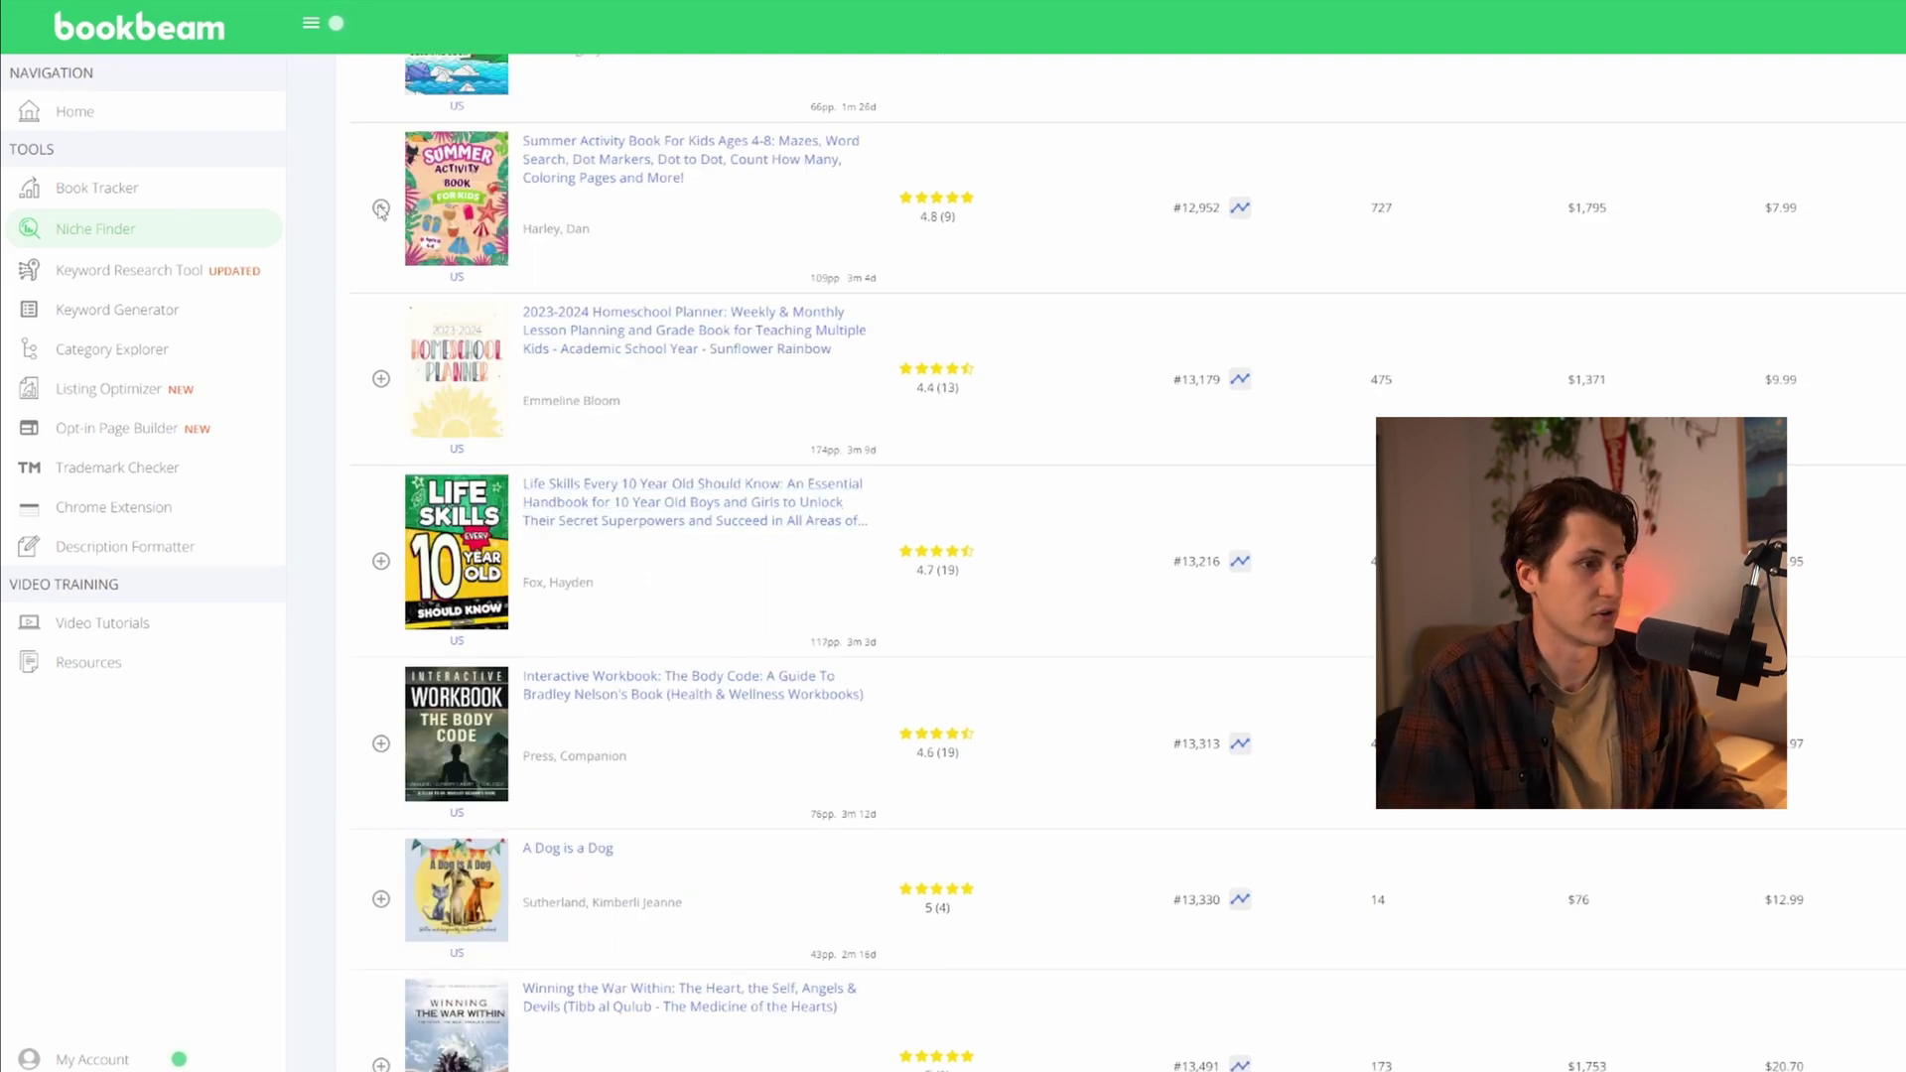
{"action": "key", "text": "ctrl+Tab"}
{"action": "left_click", "coordinate": [175, 477]}
{"action": "type", "text": "life skills f"}
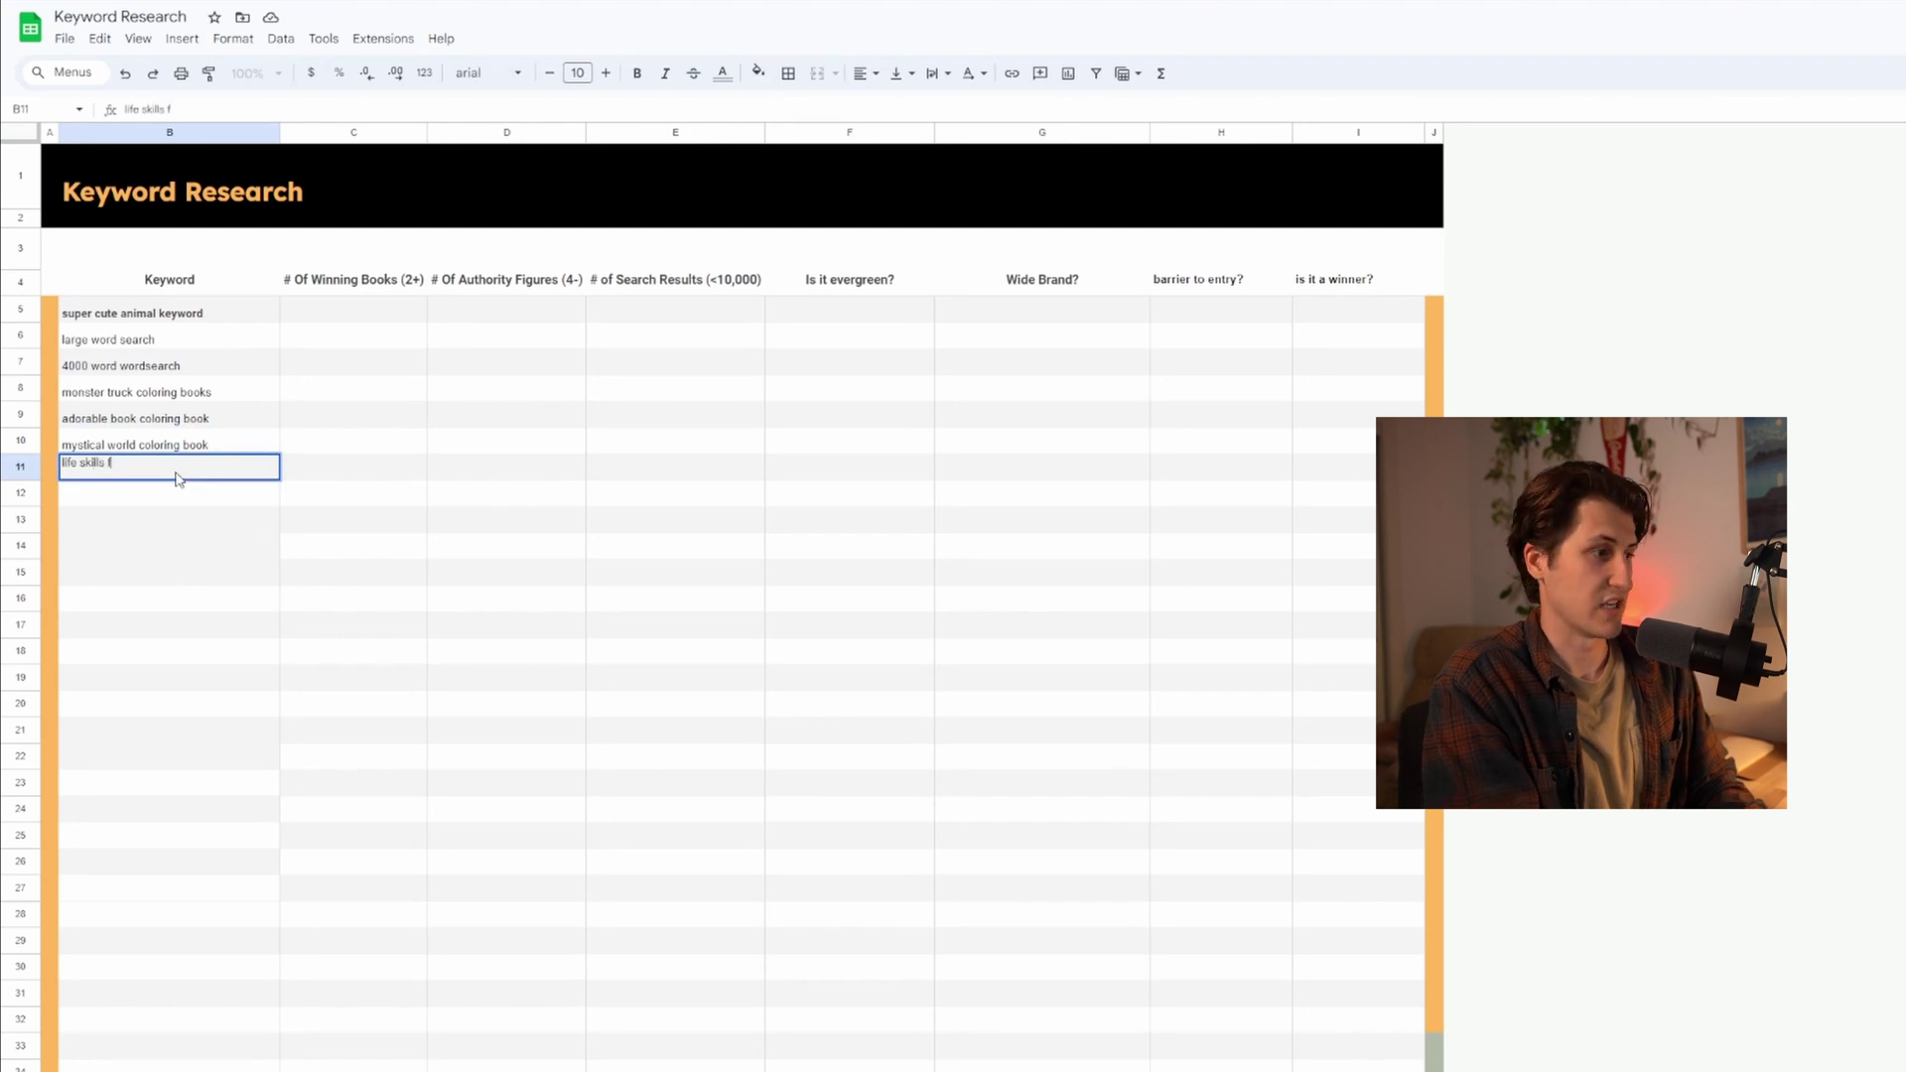
{"action": "key", "text": "ctrl+Tab"}
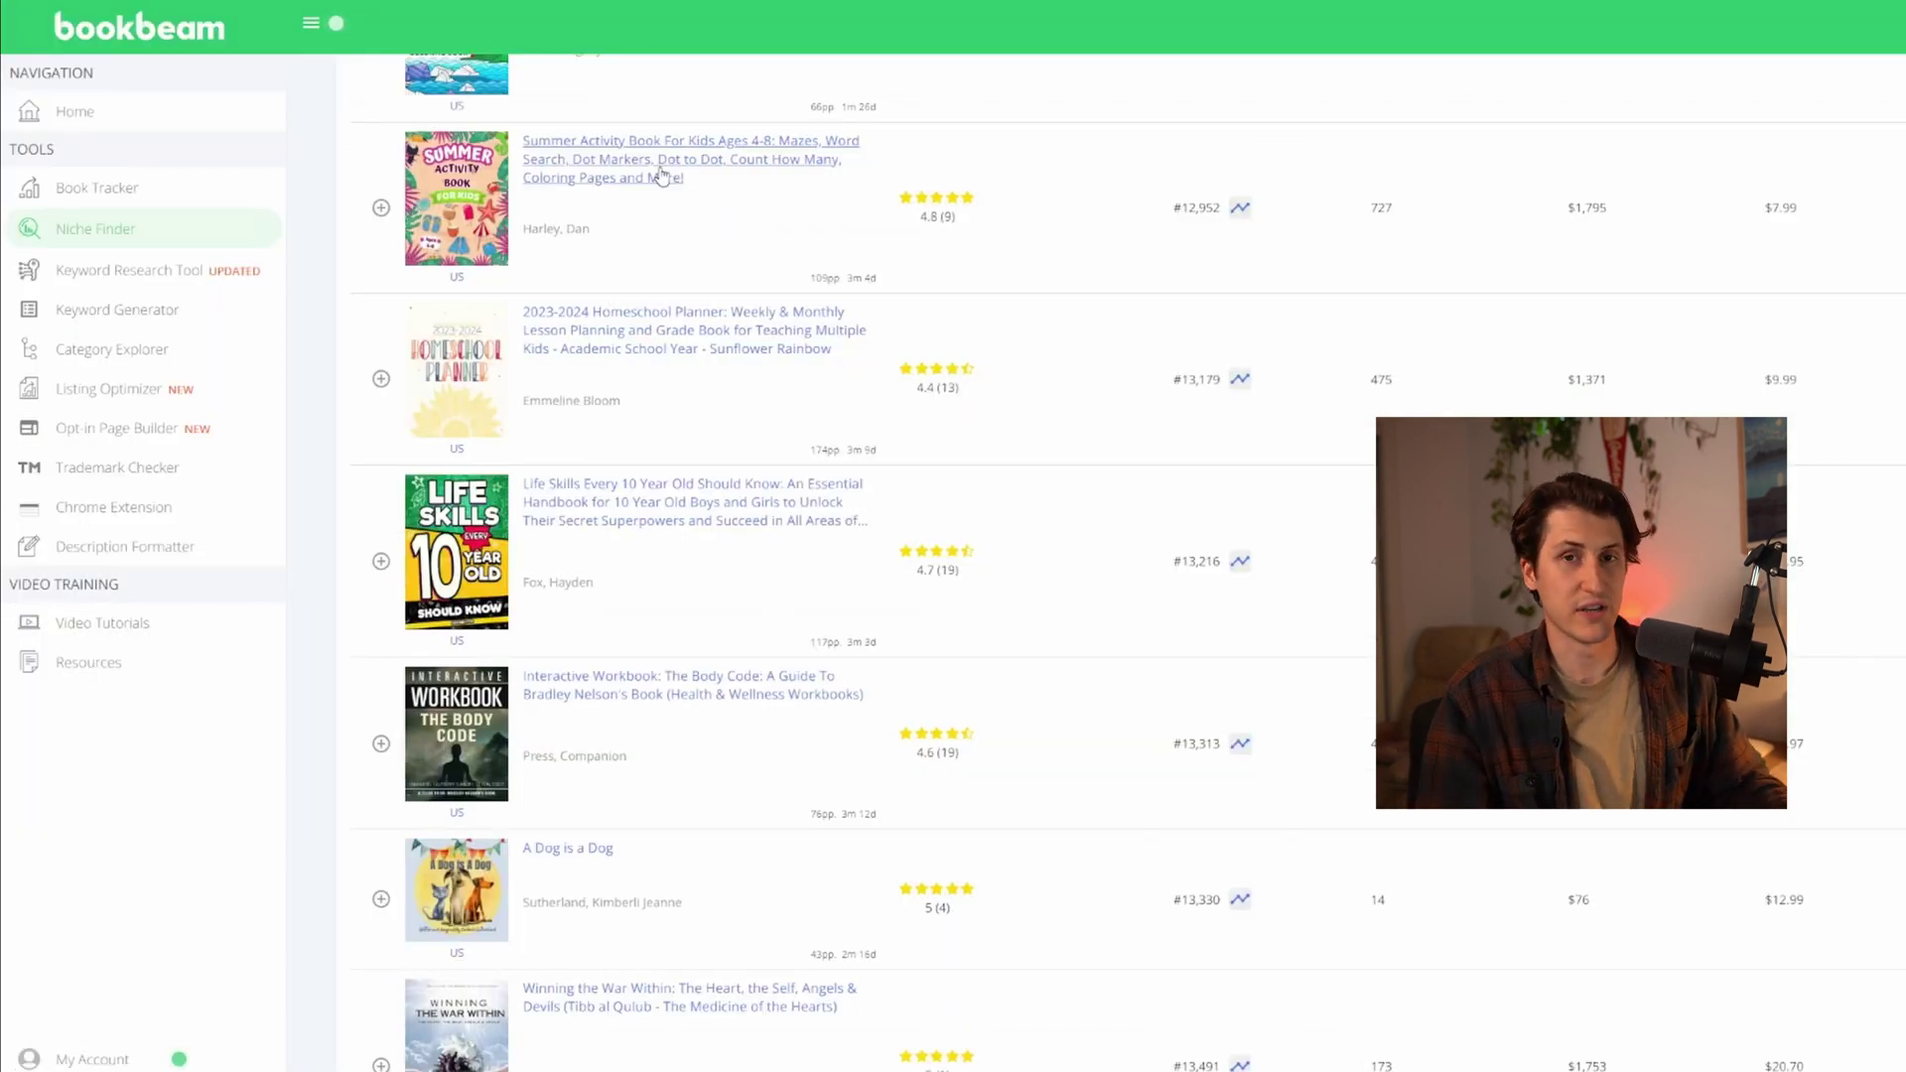
{"action": "key", "text": "ctrl+Tab"}
{"action": "type", "text": "for kids"}
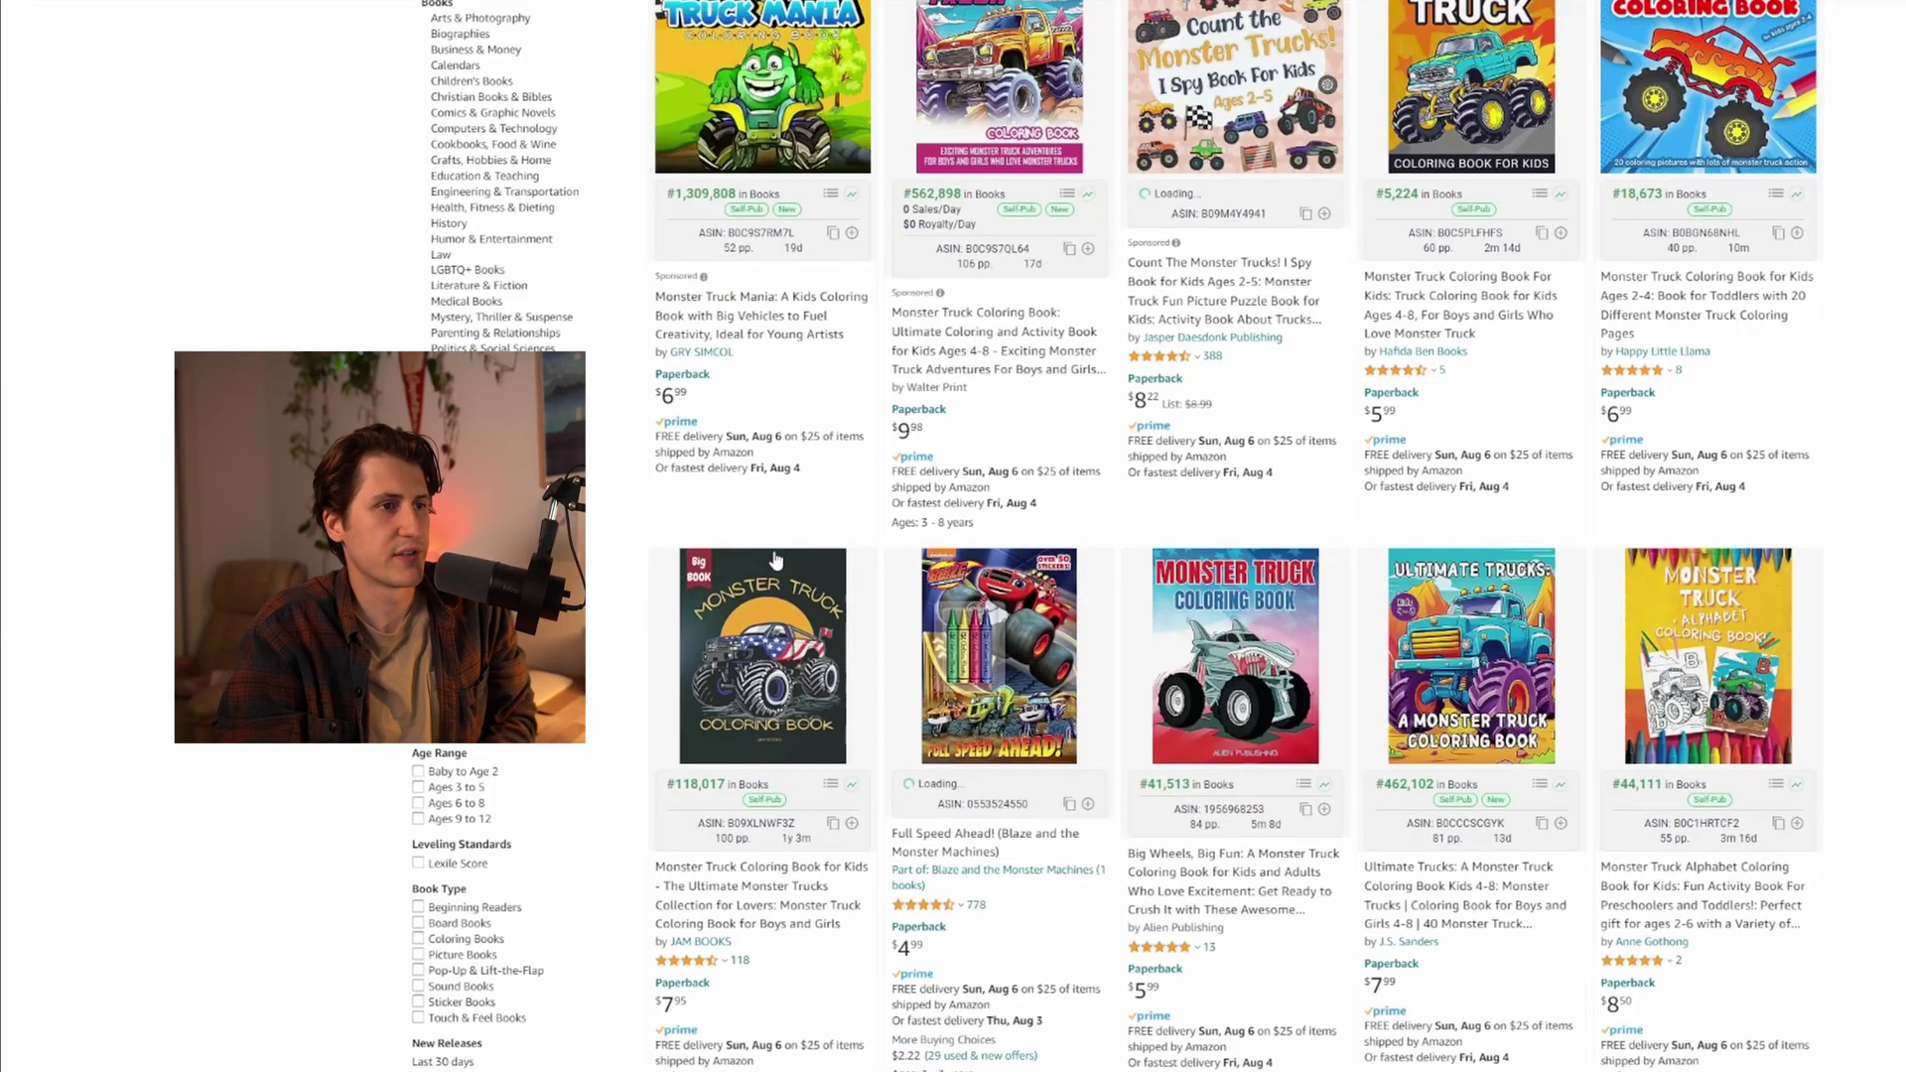
Scroll through Amazon's monster truck coloring book results and their listings
{"action": "scroll", "coordinate": [914, 581], "scroll_direction": "up", "scroll_amount": 4}
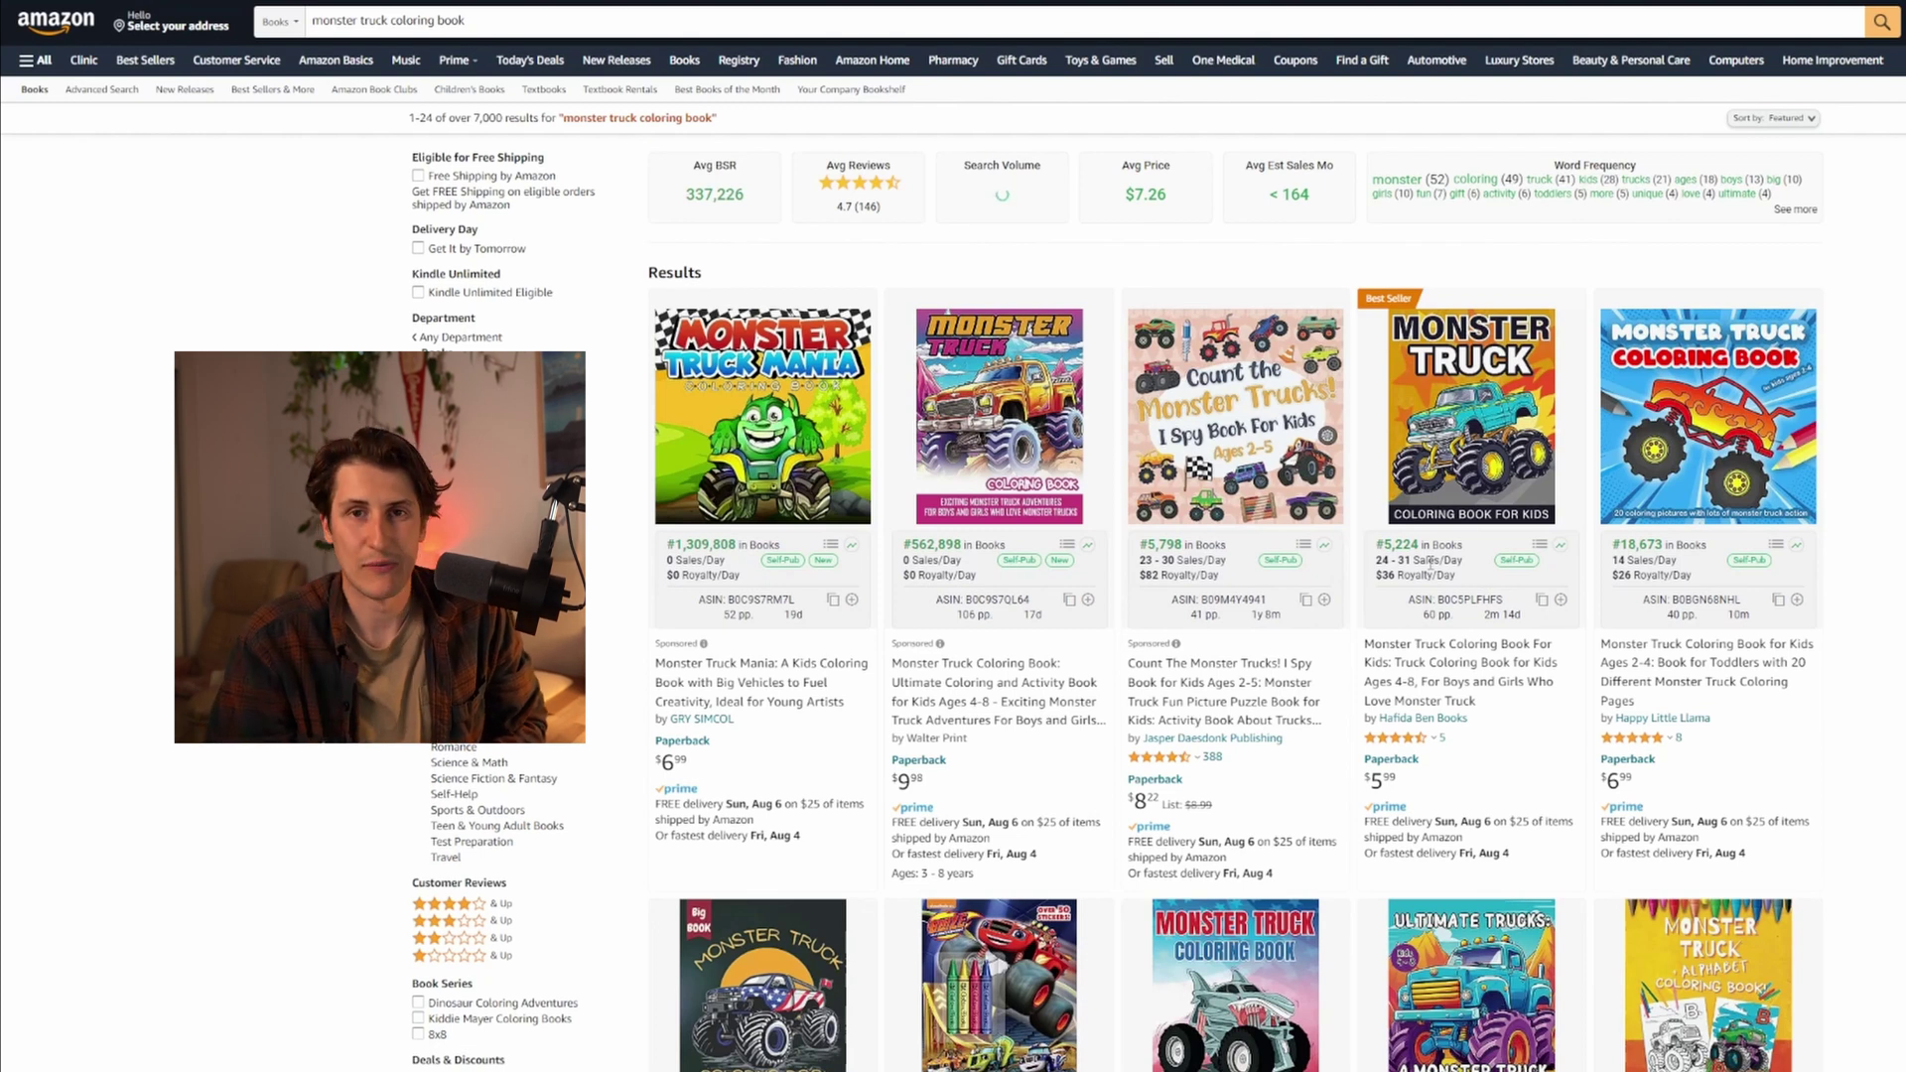
{"action": "scroll", "coordinate": [1430, 562], "scroll_direction": "down", "scroll_amount": 3}
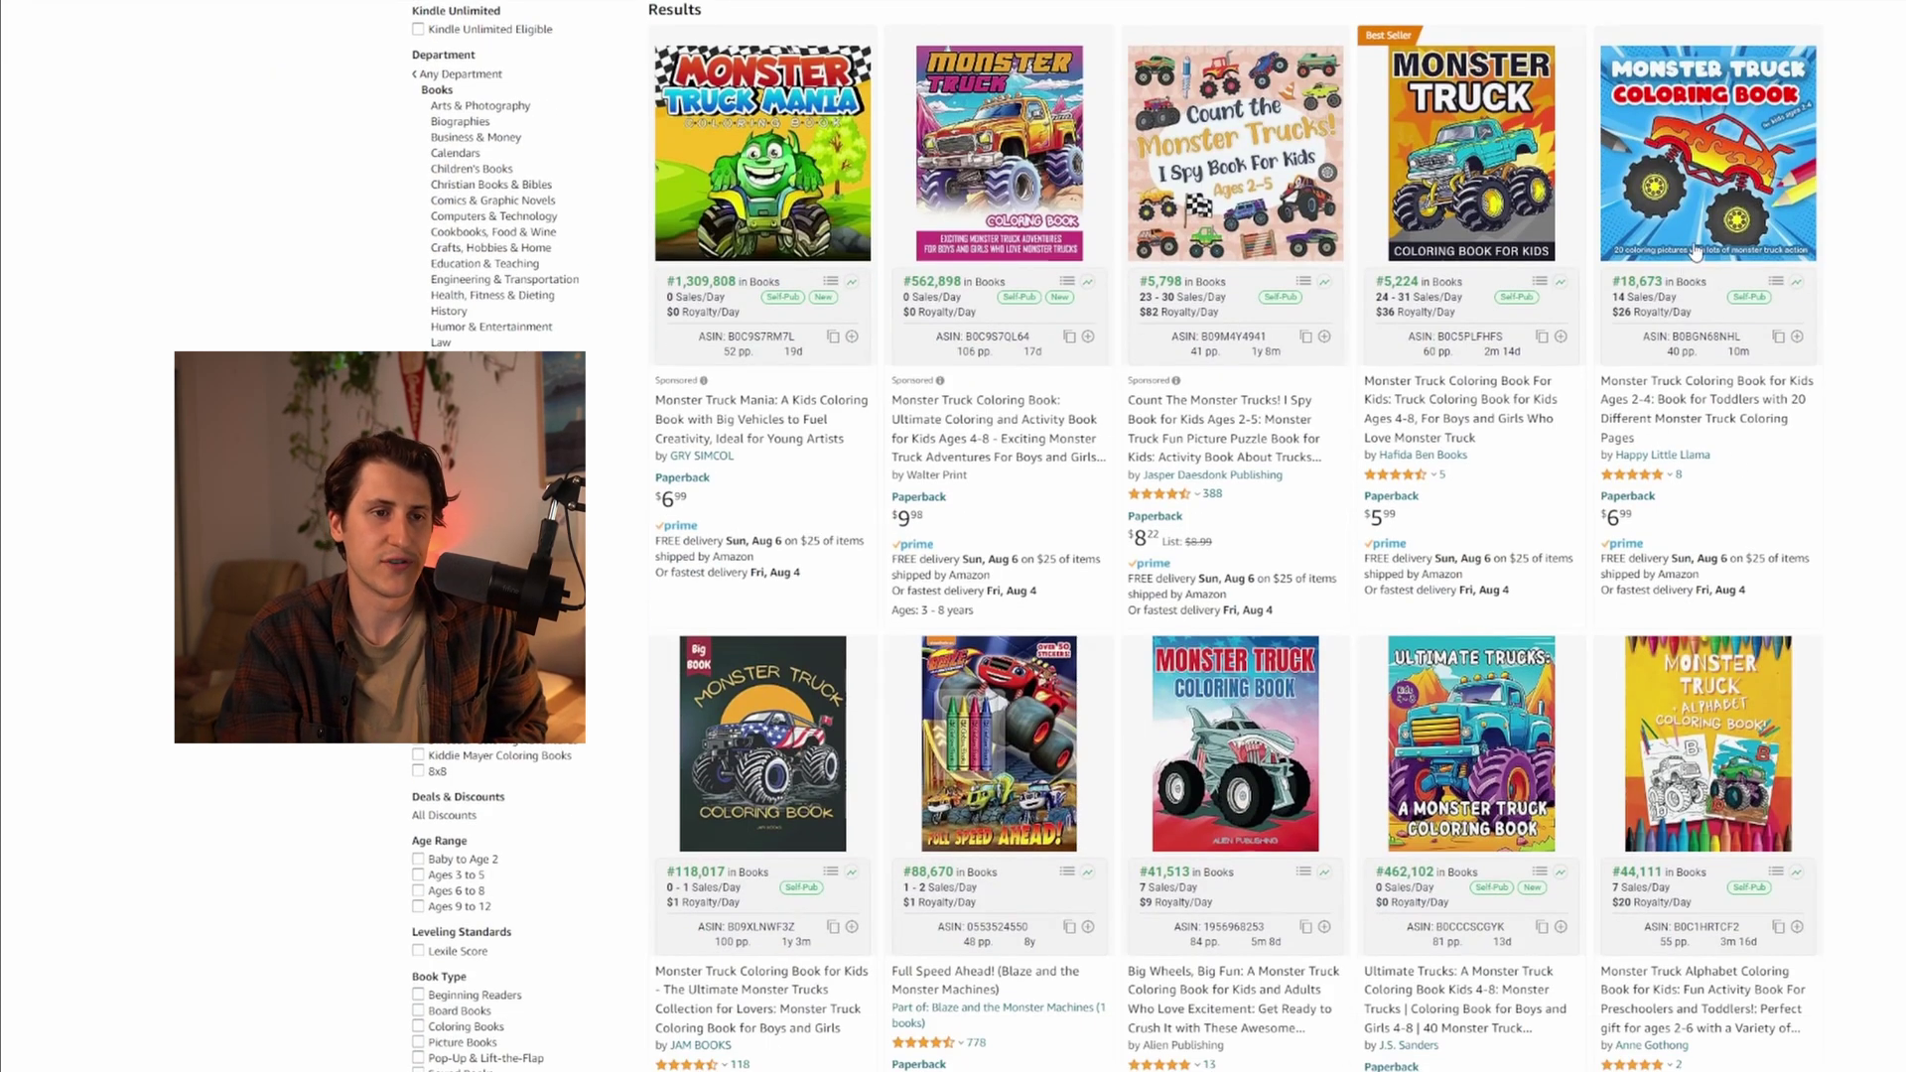
{"action": "scroll", "coordinate": [1430, 556], "scroll_direction": "down", "scroll_amount": 4}
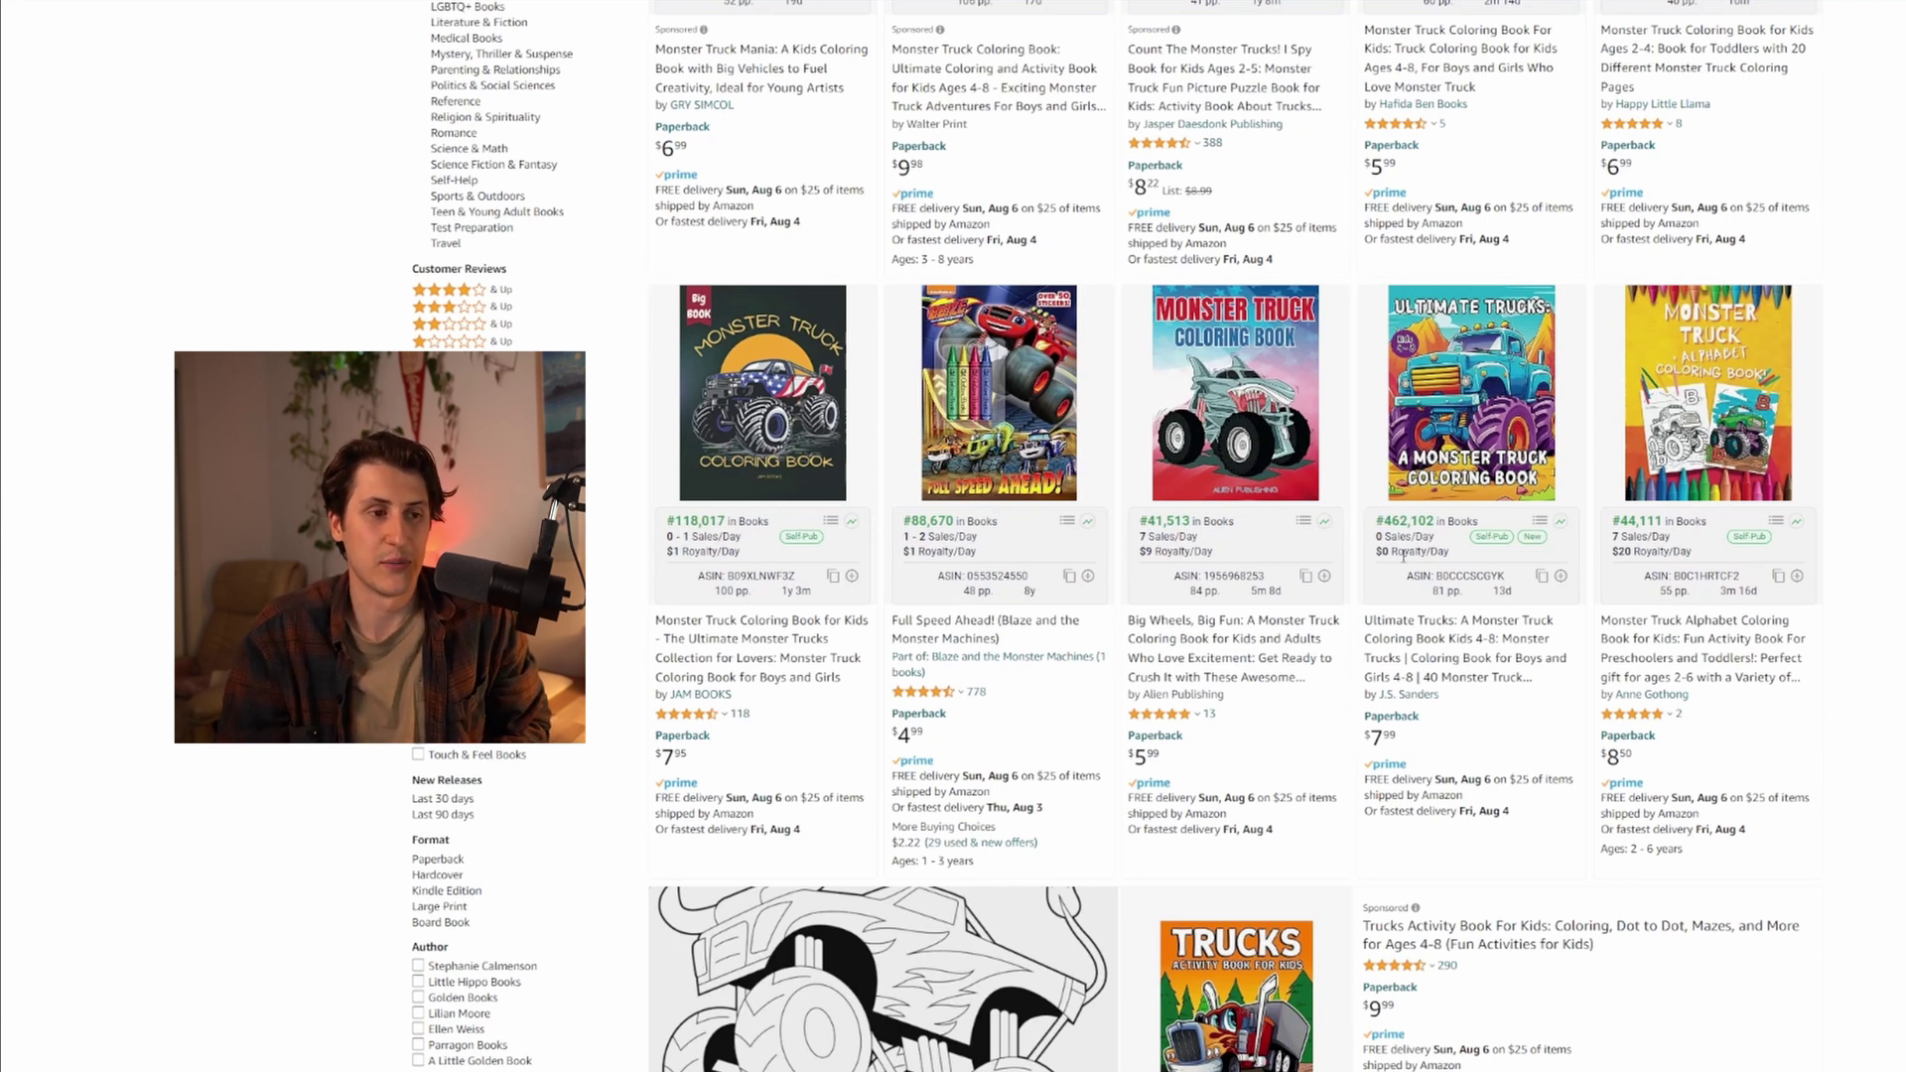
{"action": "scroll", "coordinate": [924, 681], "scroll_direction": "down", "scroll_amount": 7}
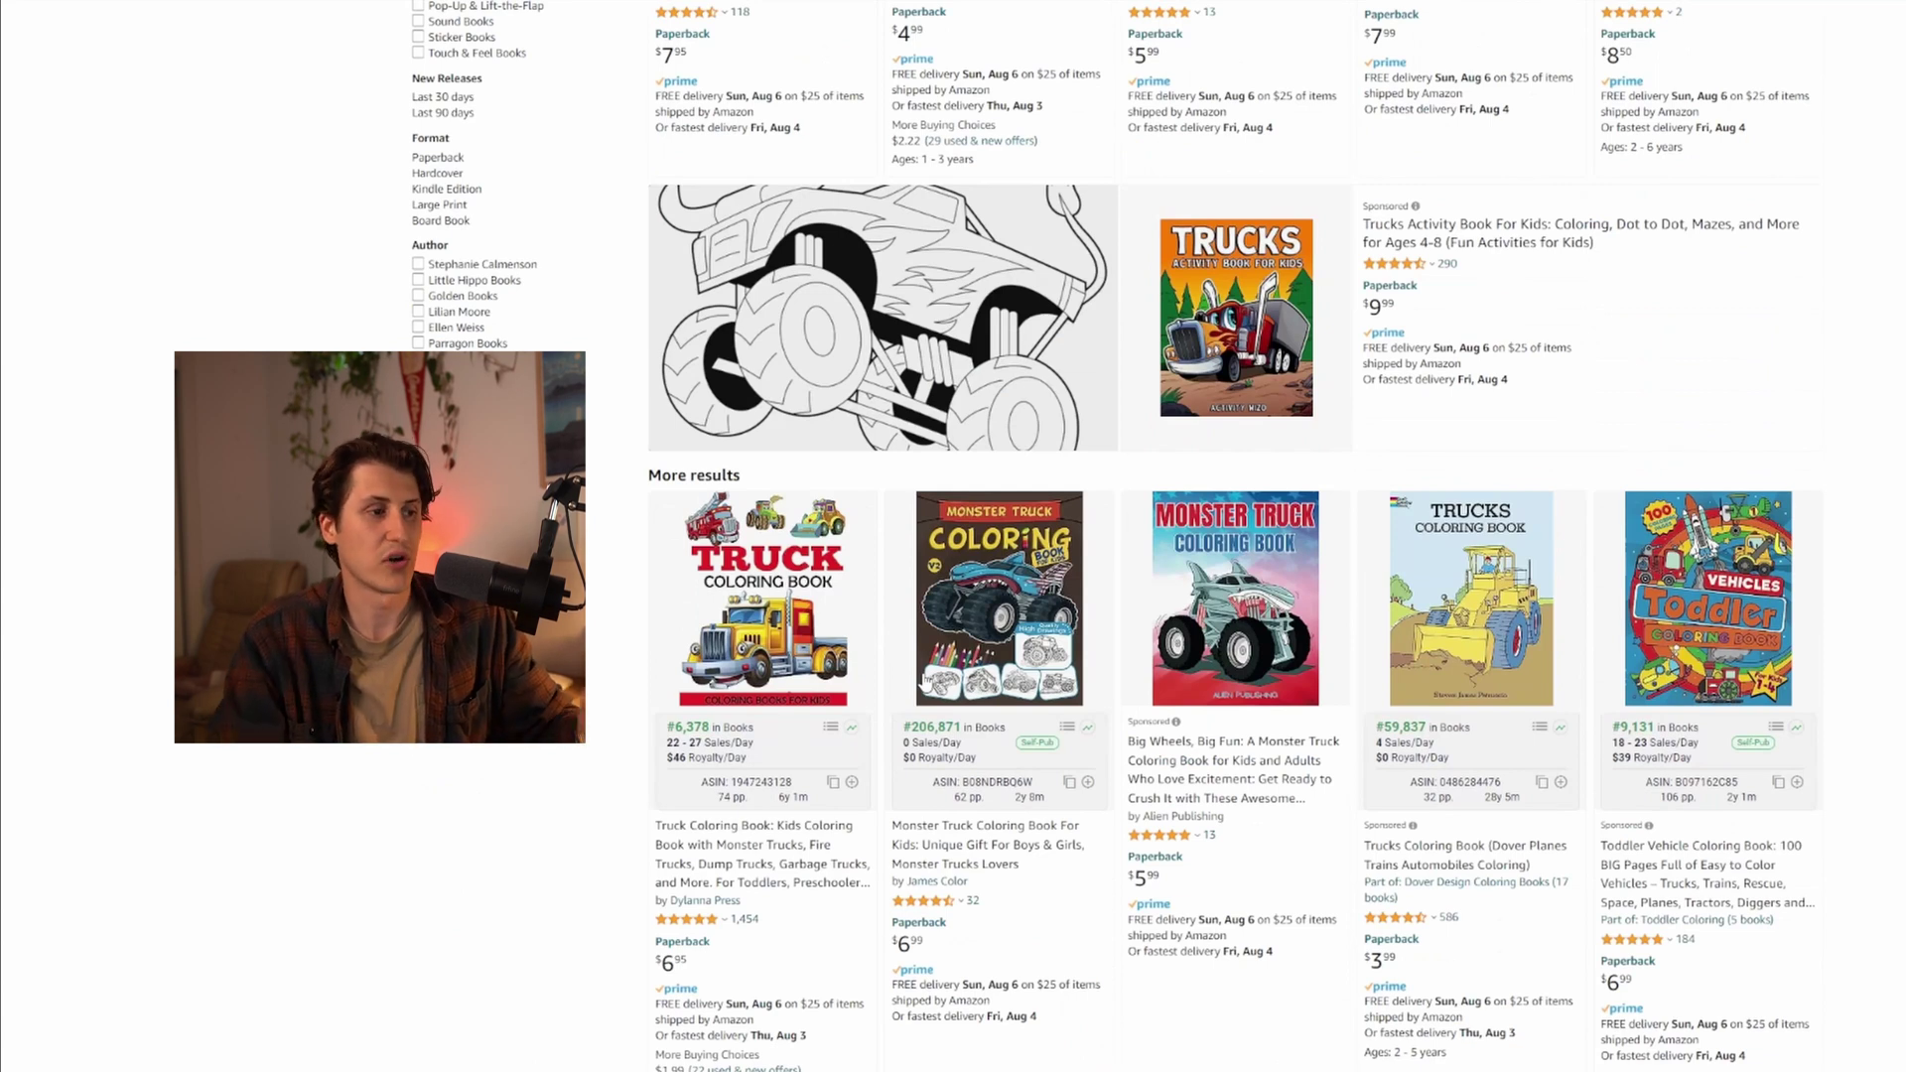
{"action": "scroll", "coordinate": [641, 545], "scroll_direction": "up", "scroll_amount": 10}
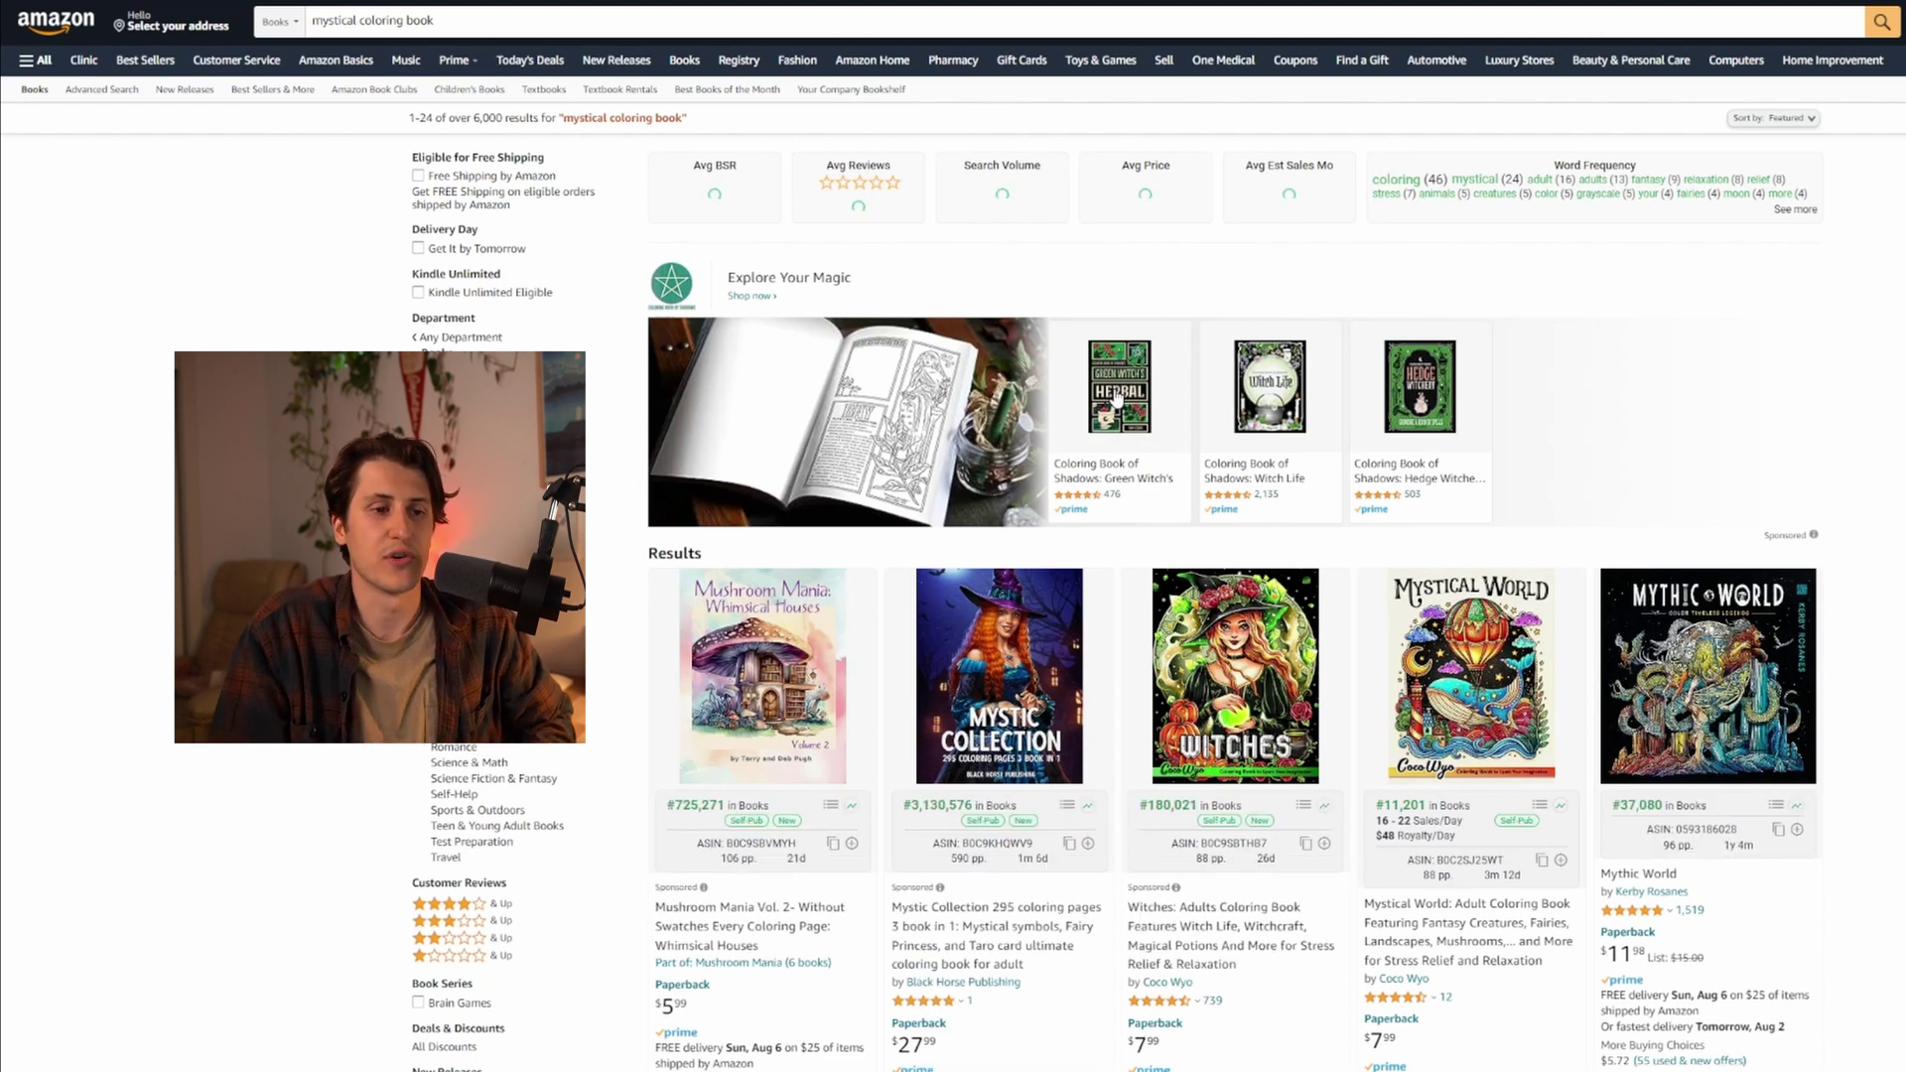
Scroll up and down through the mystical coloring book results and their BSR stats
{"action": "scroll", "coordinate": [1326, 564], "scroll_direction": "down", "scroll_amount": 3}
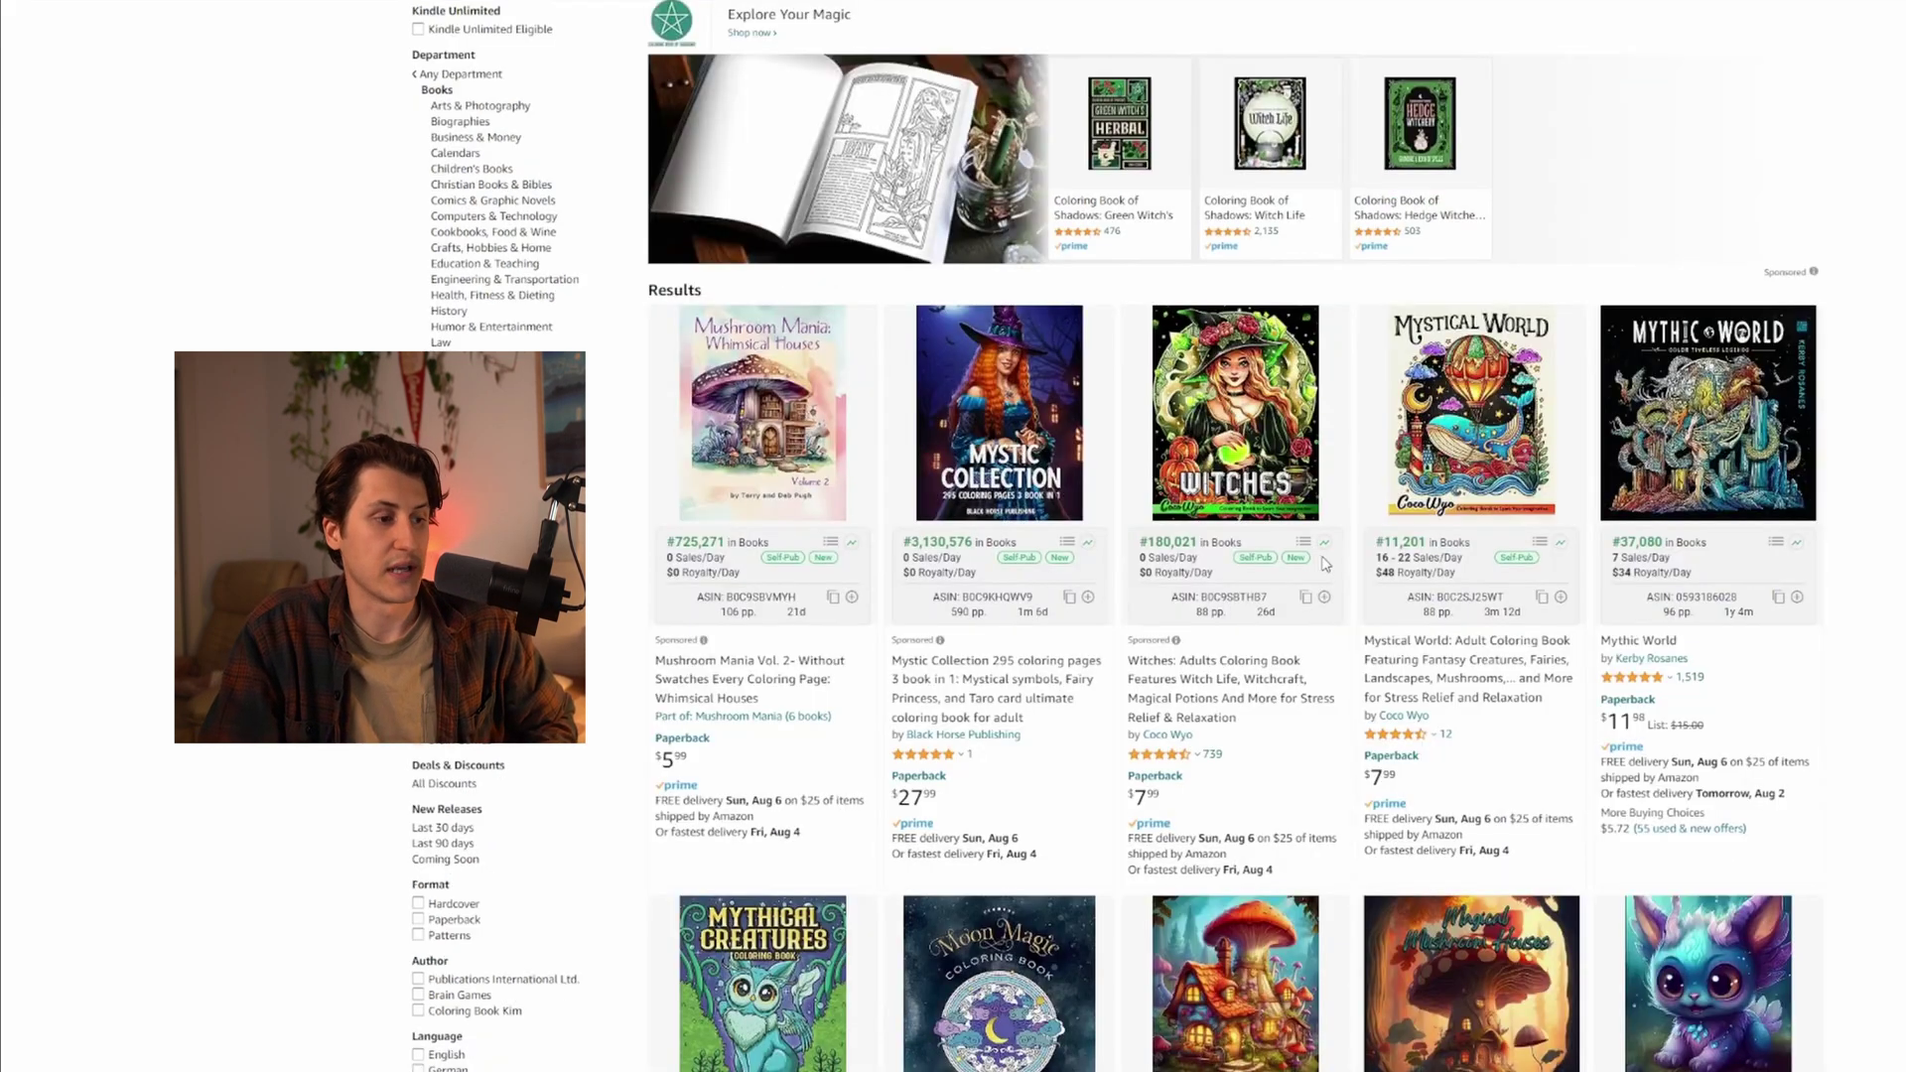
{"action": "scroll", "coordinate": [1326, 564], "scroll_direction": "down", "scroll_amount": 4}
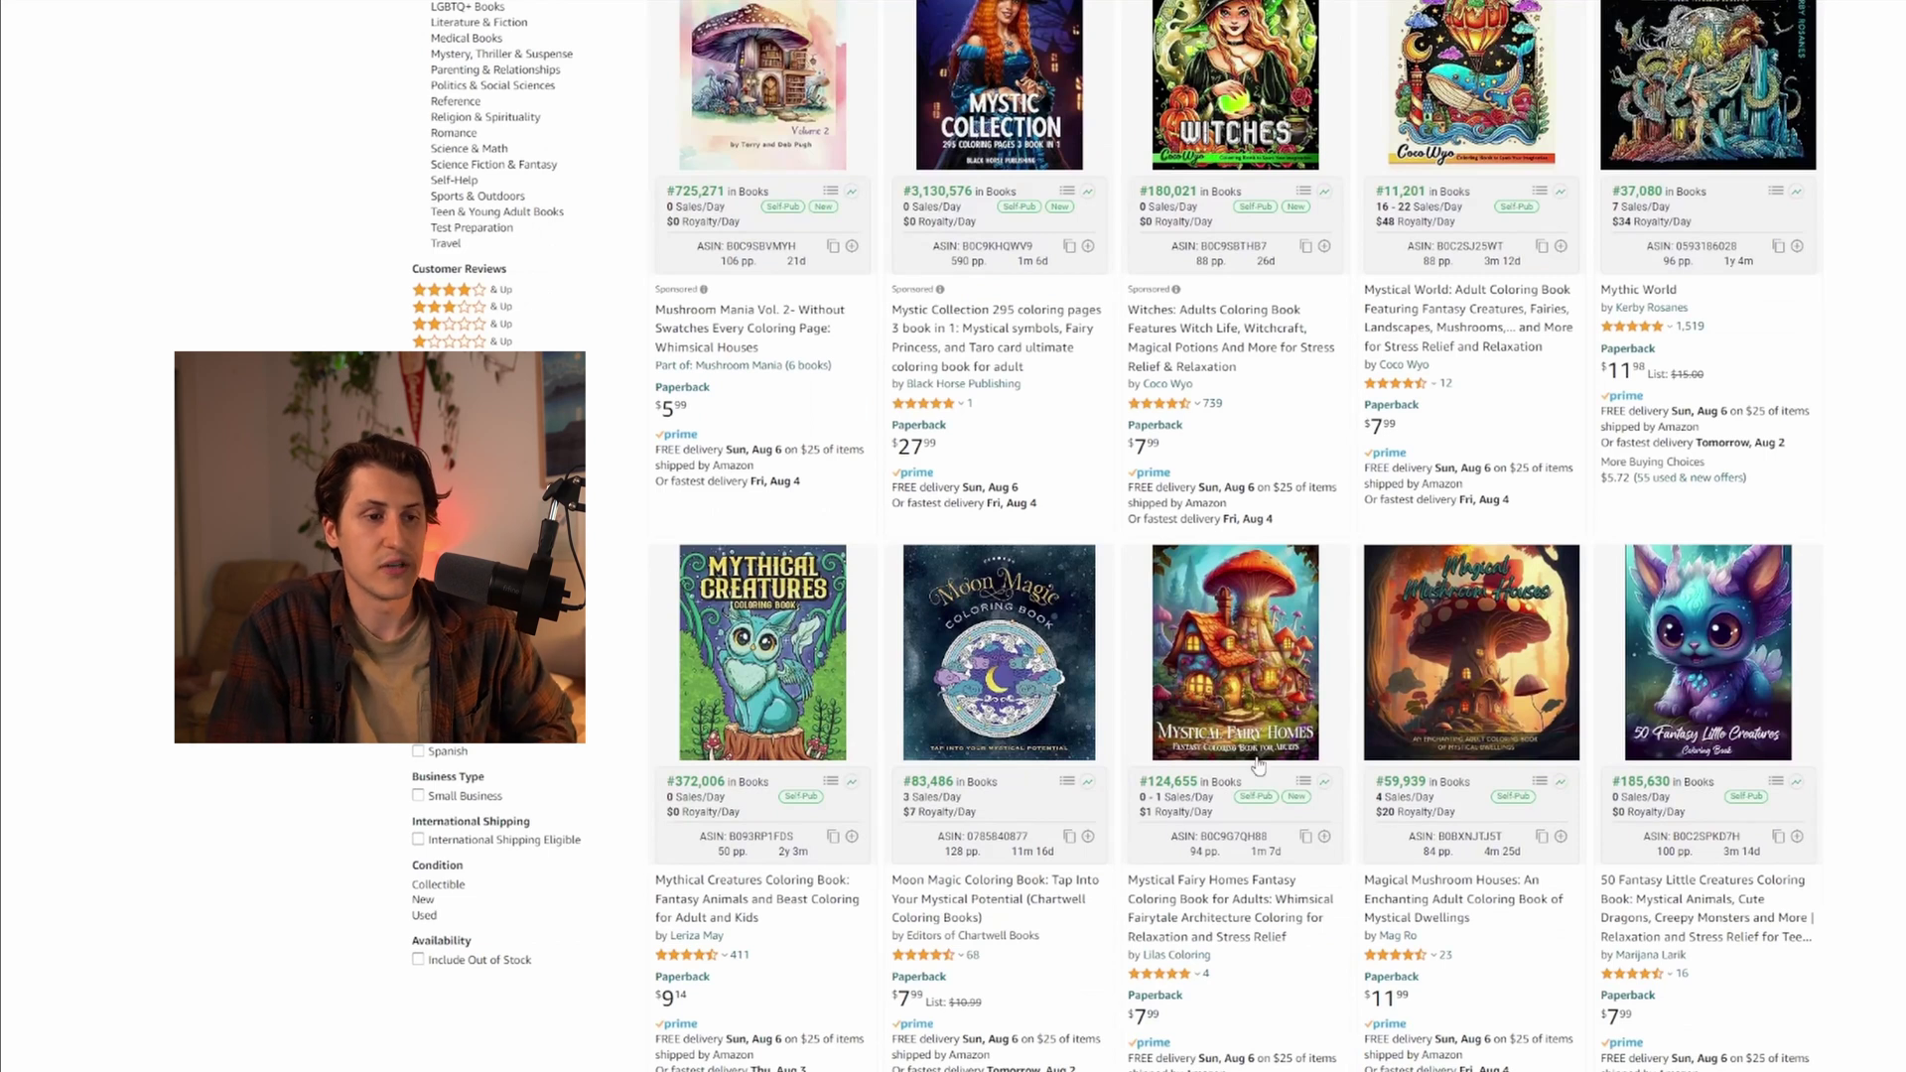
{"action": "scroll", "coordinate": [1524, 842], "scroll_direction": "up", "scroll_amount": 3}
{"action": "scroll", "coordinate": [1524, 842], "scroll_direction": "up", "scroll_amount": 2}
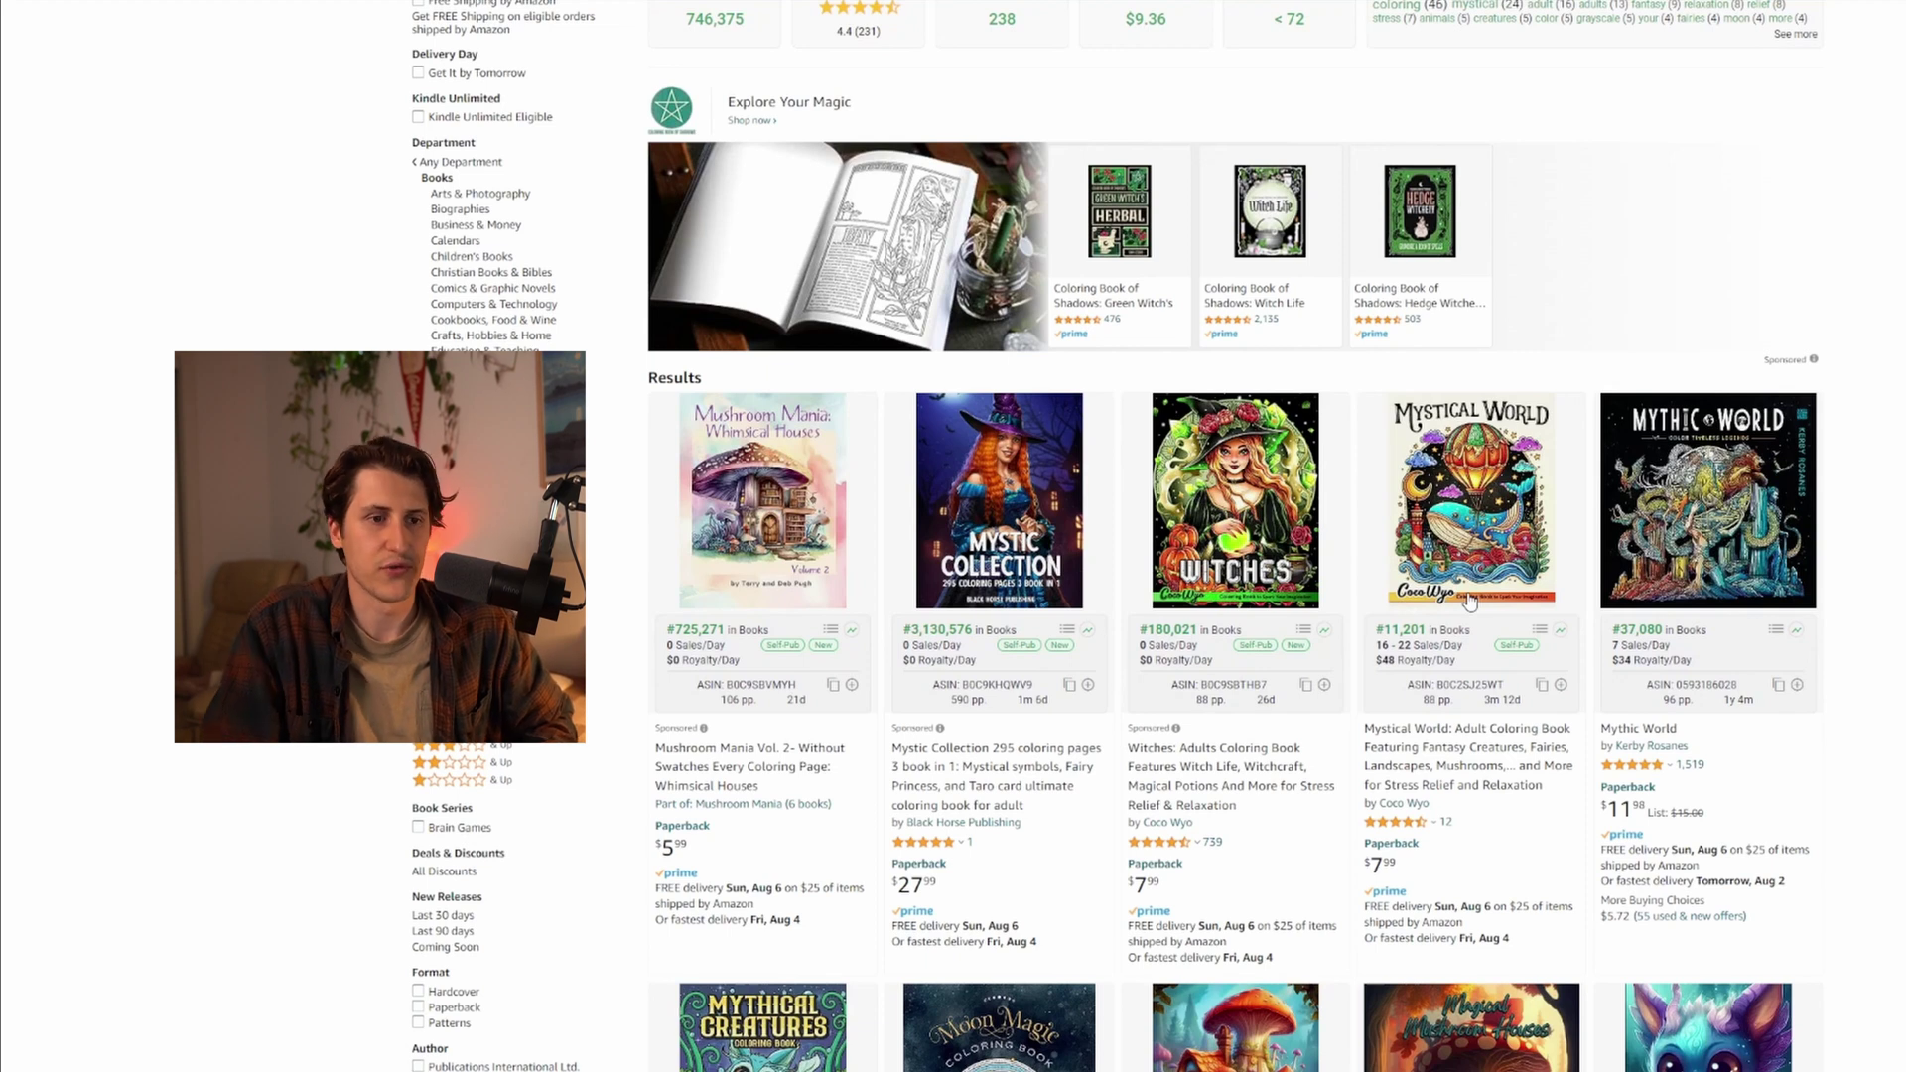
{"action": "scroll", "coordinate": [1753, 781], "scroll_direction": "down", "scroll_amount": 14}
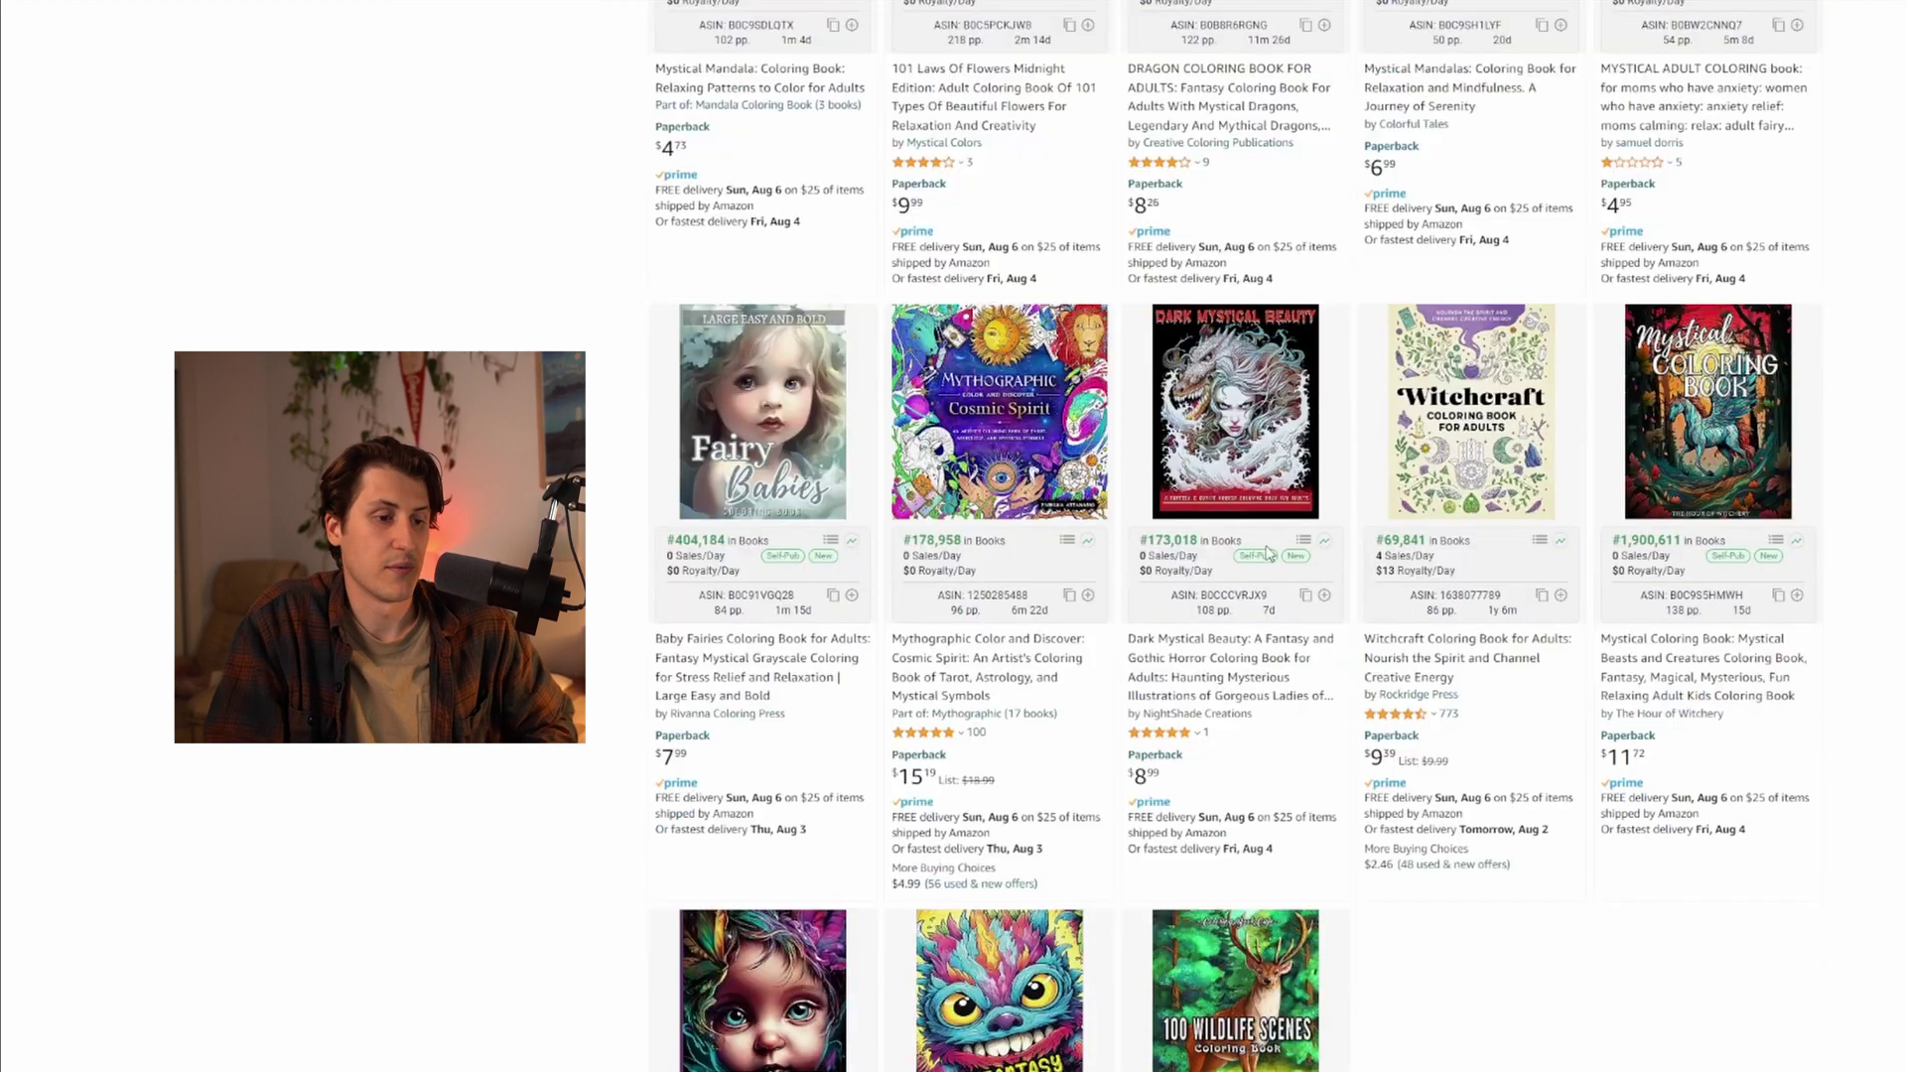
{"action": "scroll", "coordinate": [1266, 551], "scroll_direction": "down", "scroll_amount": 20}
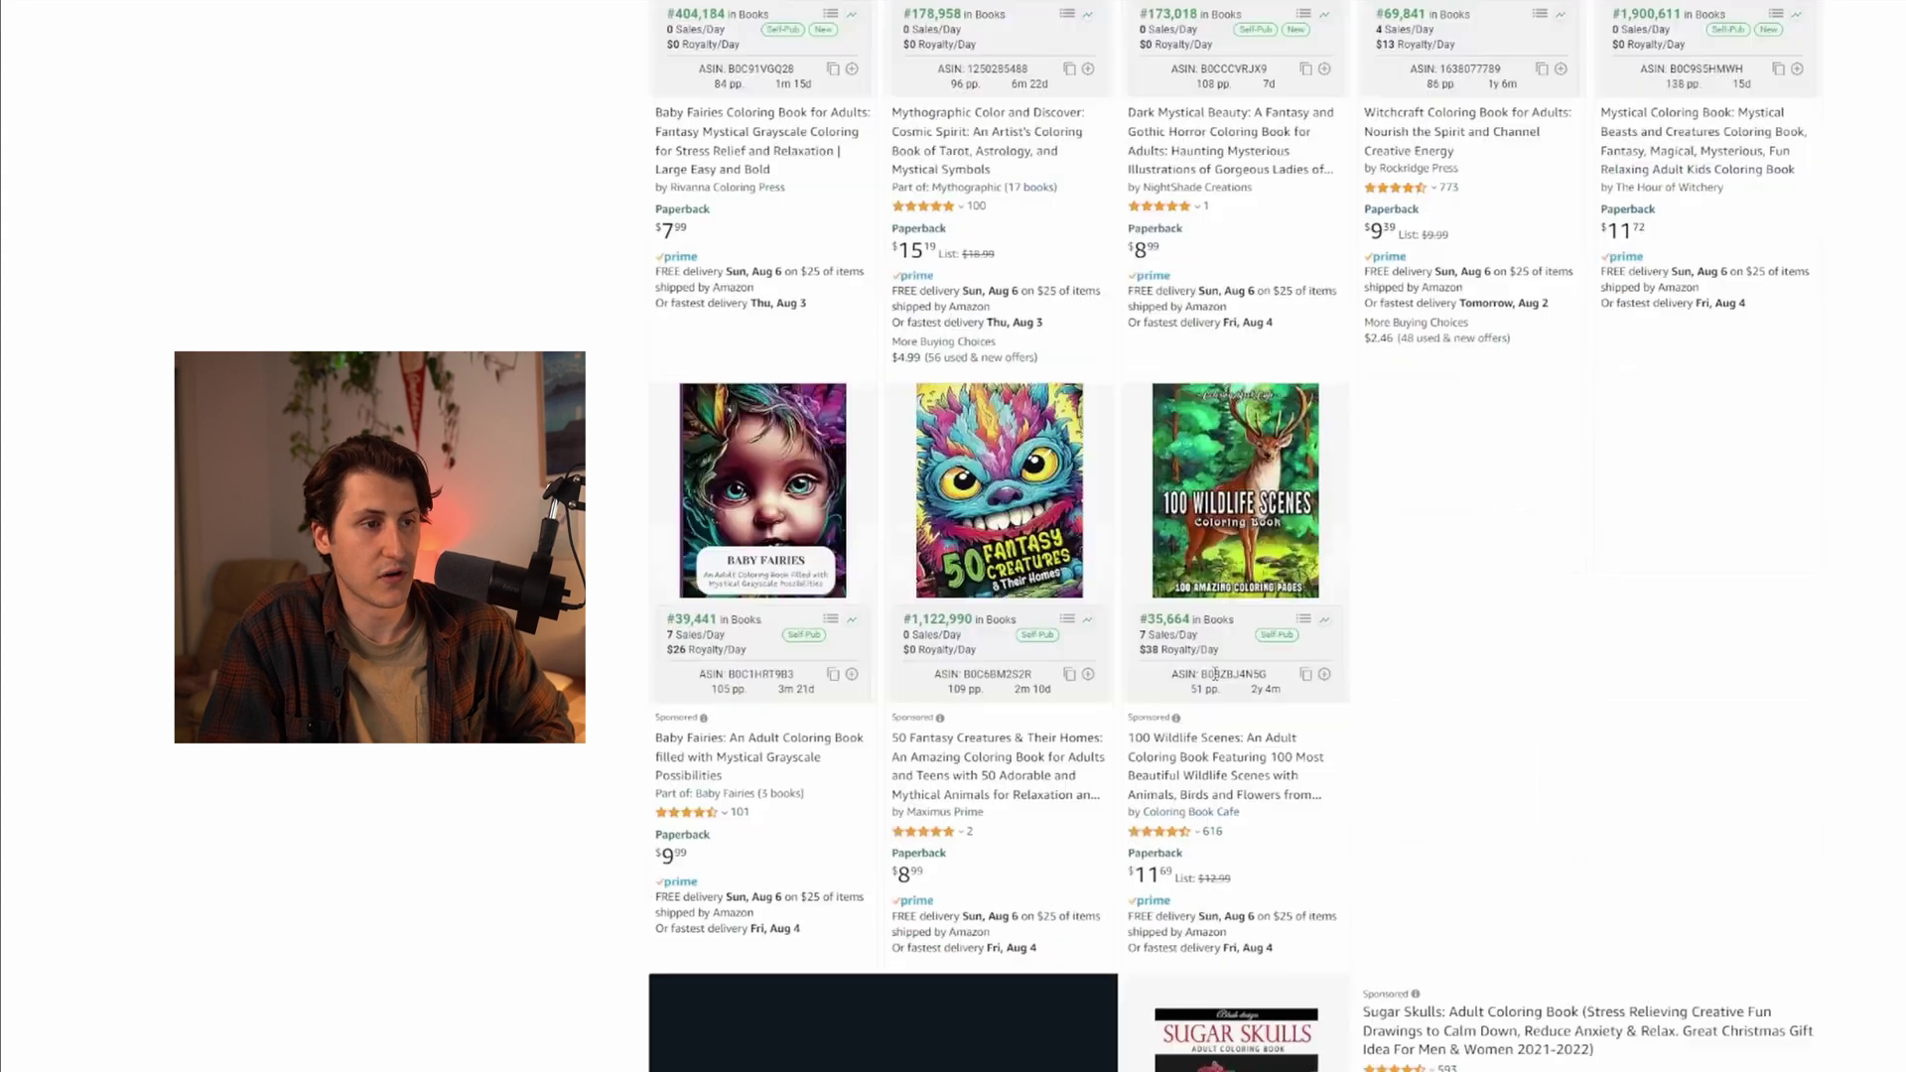
{"action": "scroll", "coordinate": [1208, 668], "scroll_direction": "up", "scroll_amount": 9}
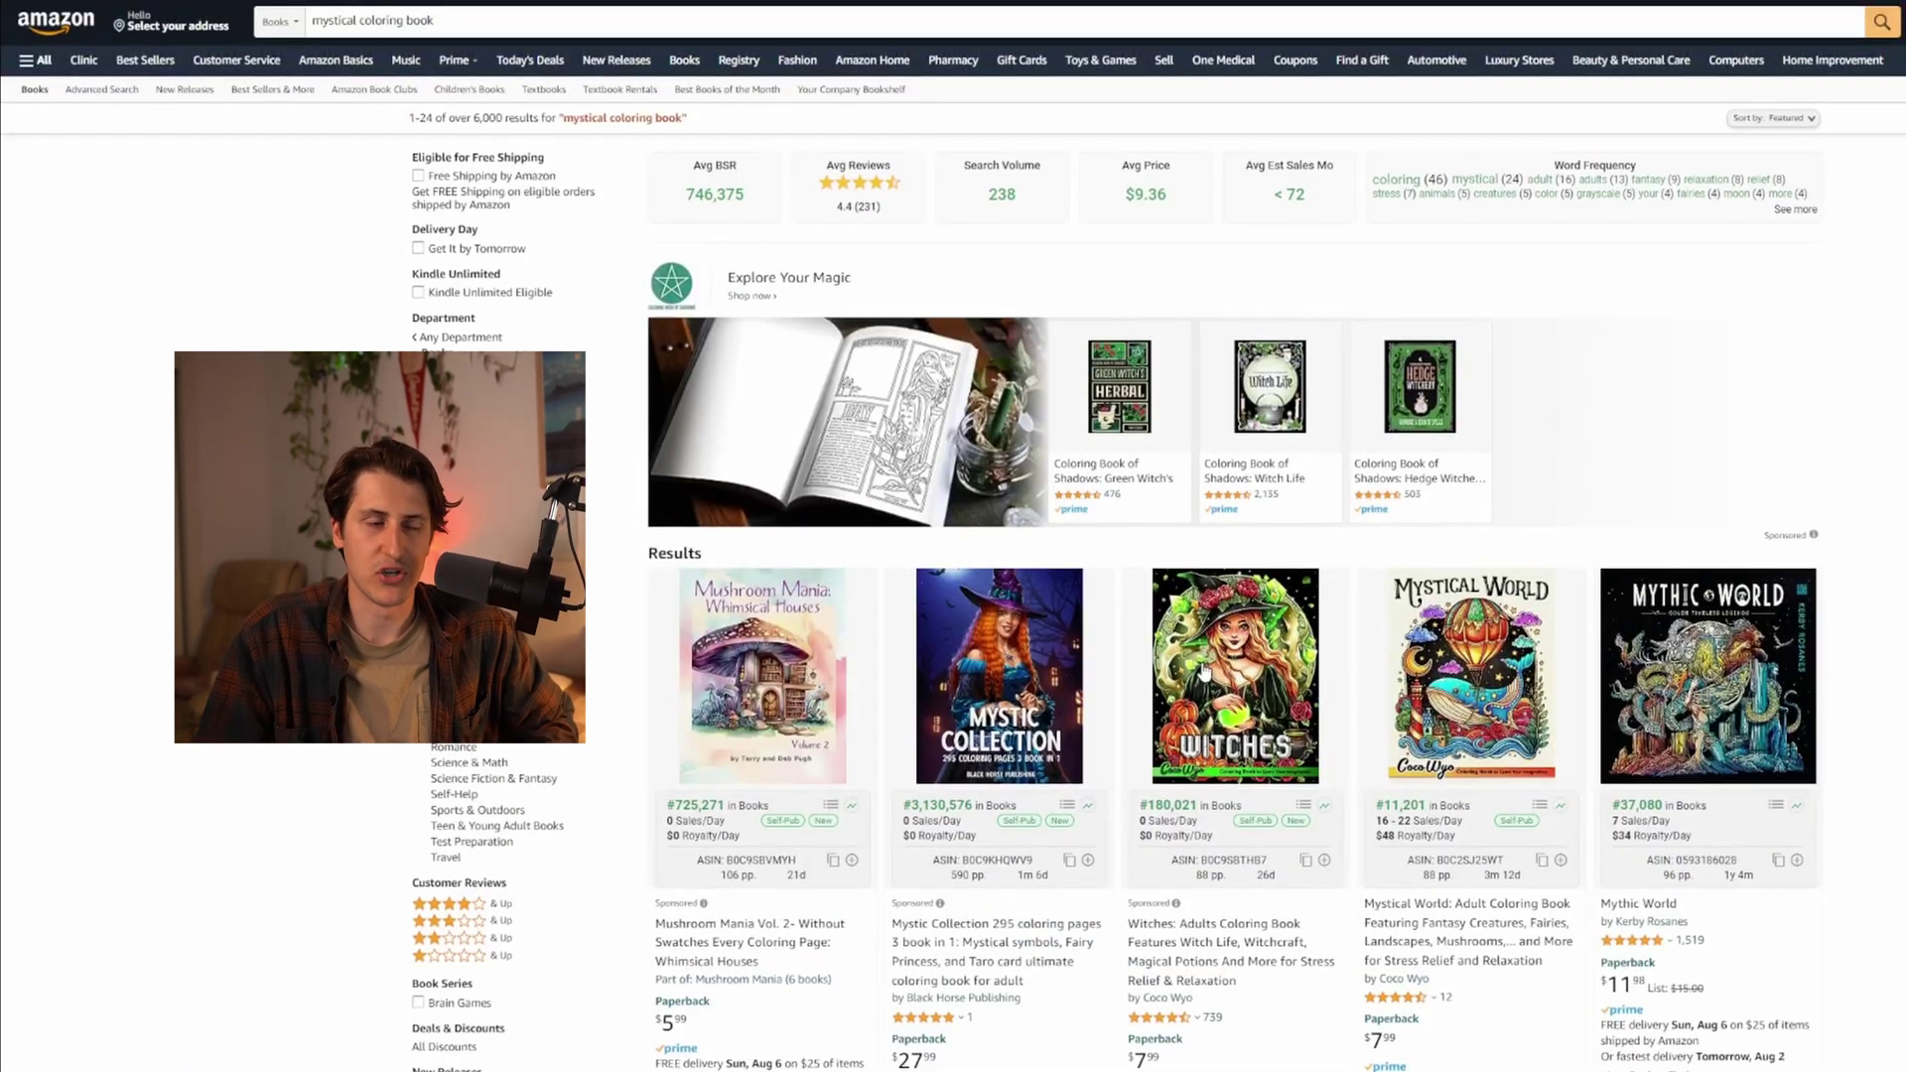
{"action": "scroll", "coordinate": [1313, 753], "scroll_direction": "down", "scroll_amount": 4}
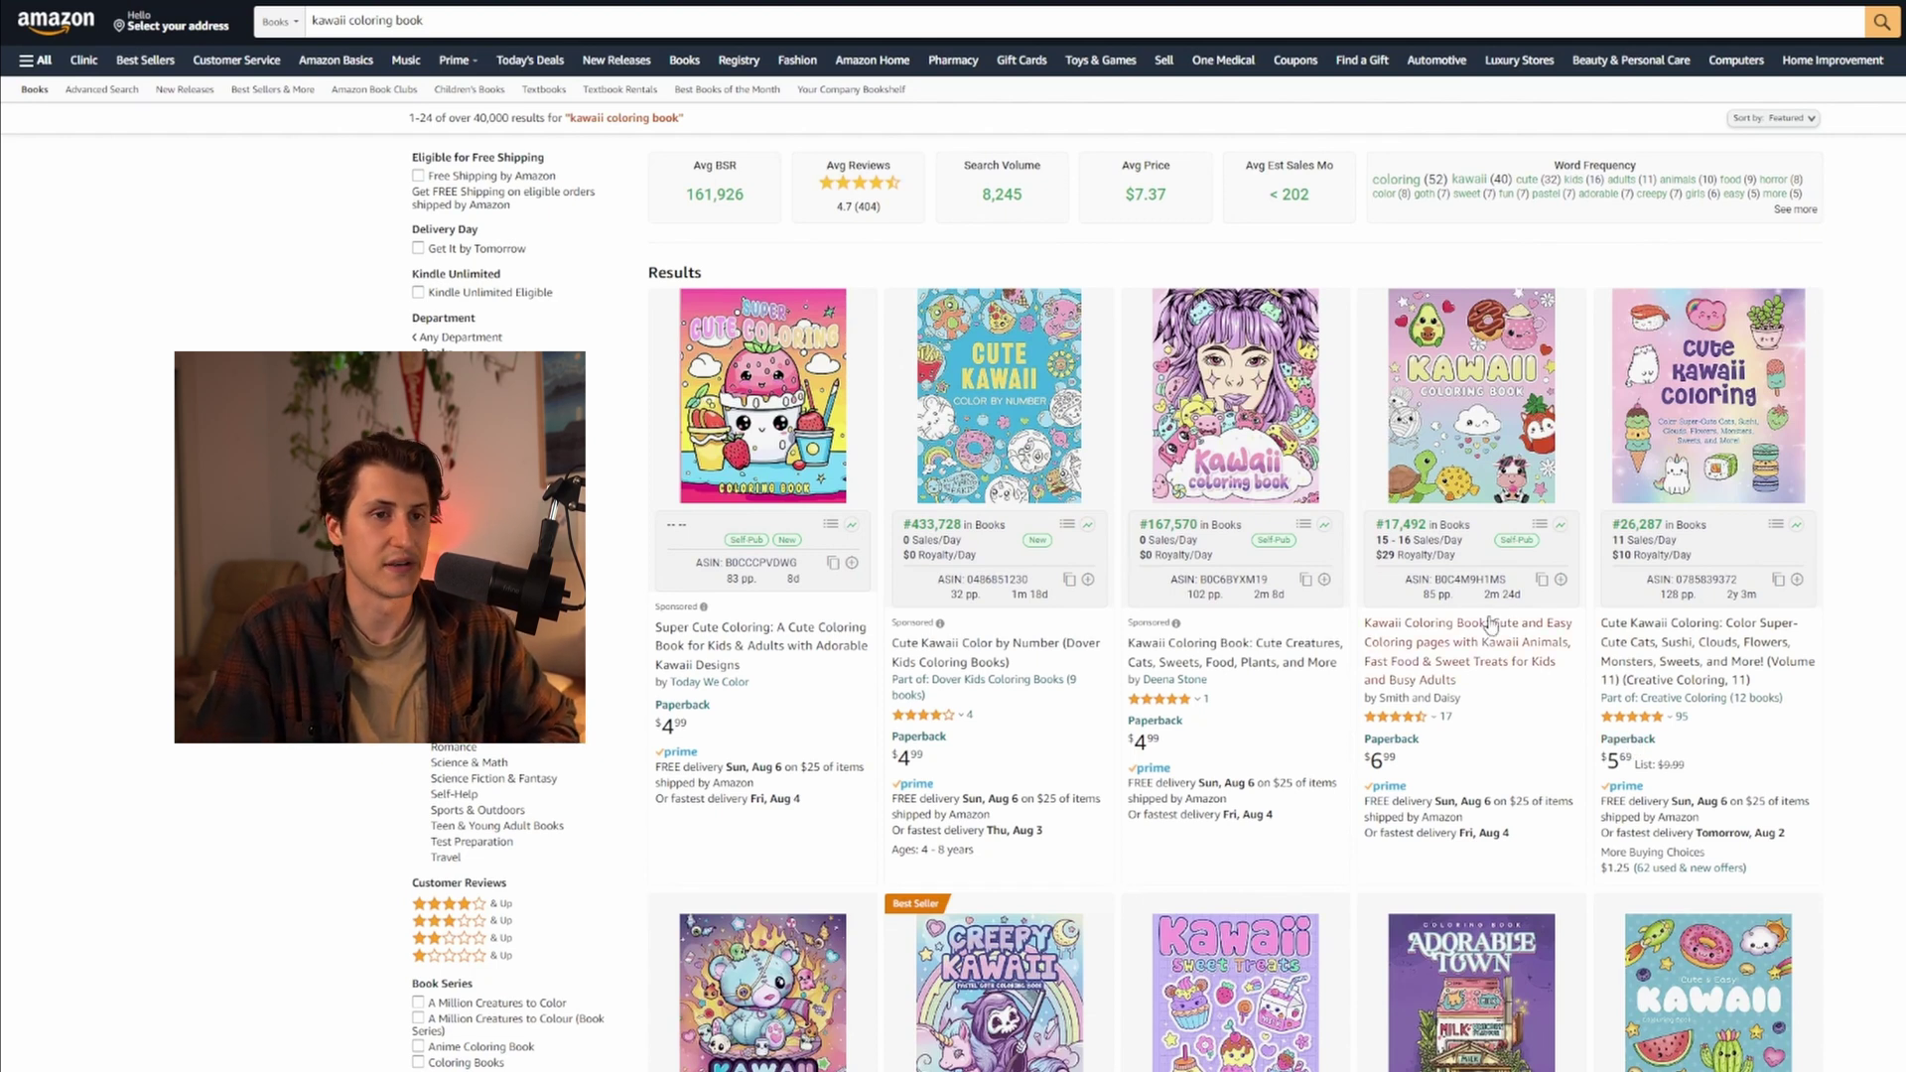
{"action": "scroll", "coordinate": [1491, 622], "scroll_direction": "down", "scroll_amount": 5}
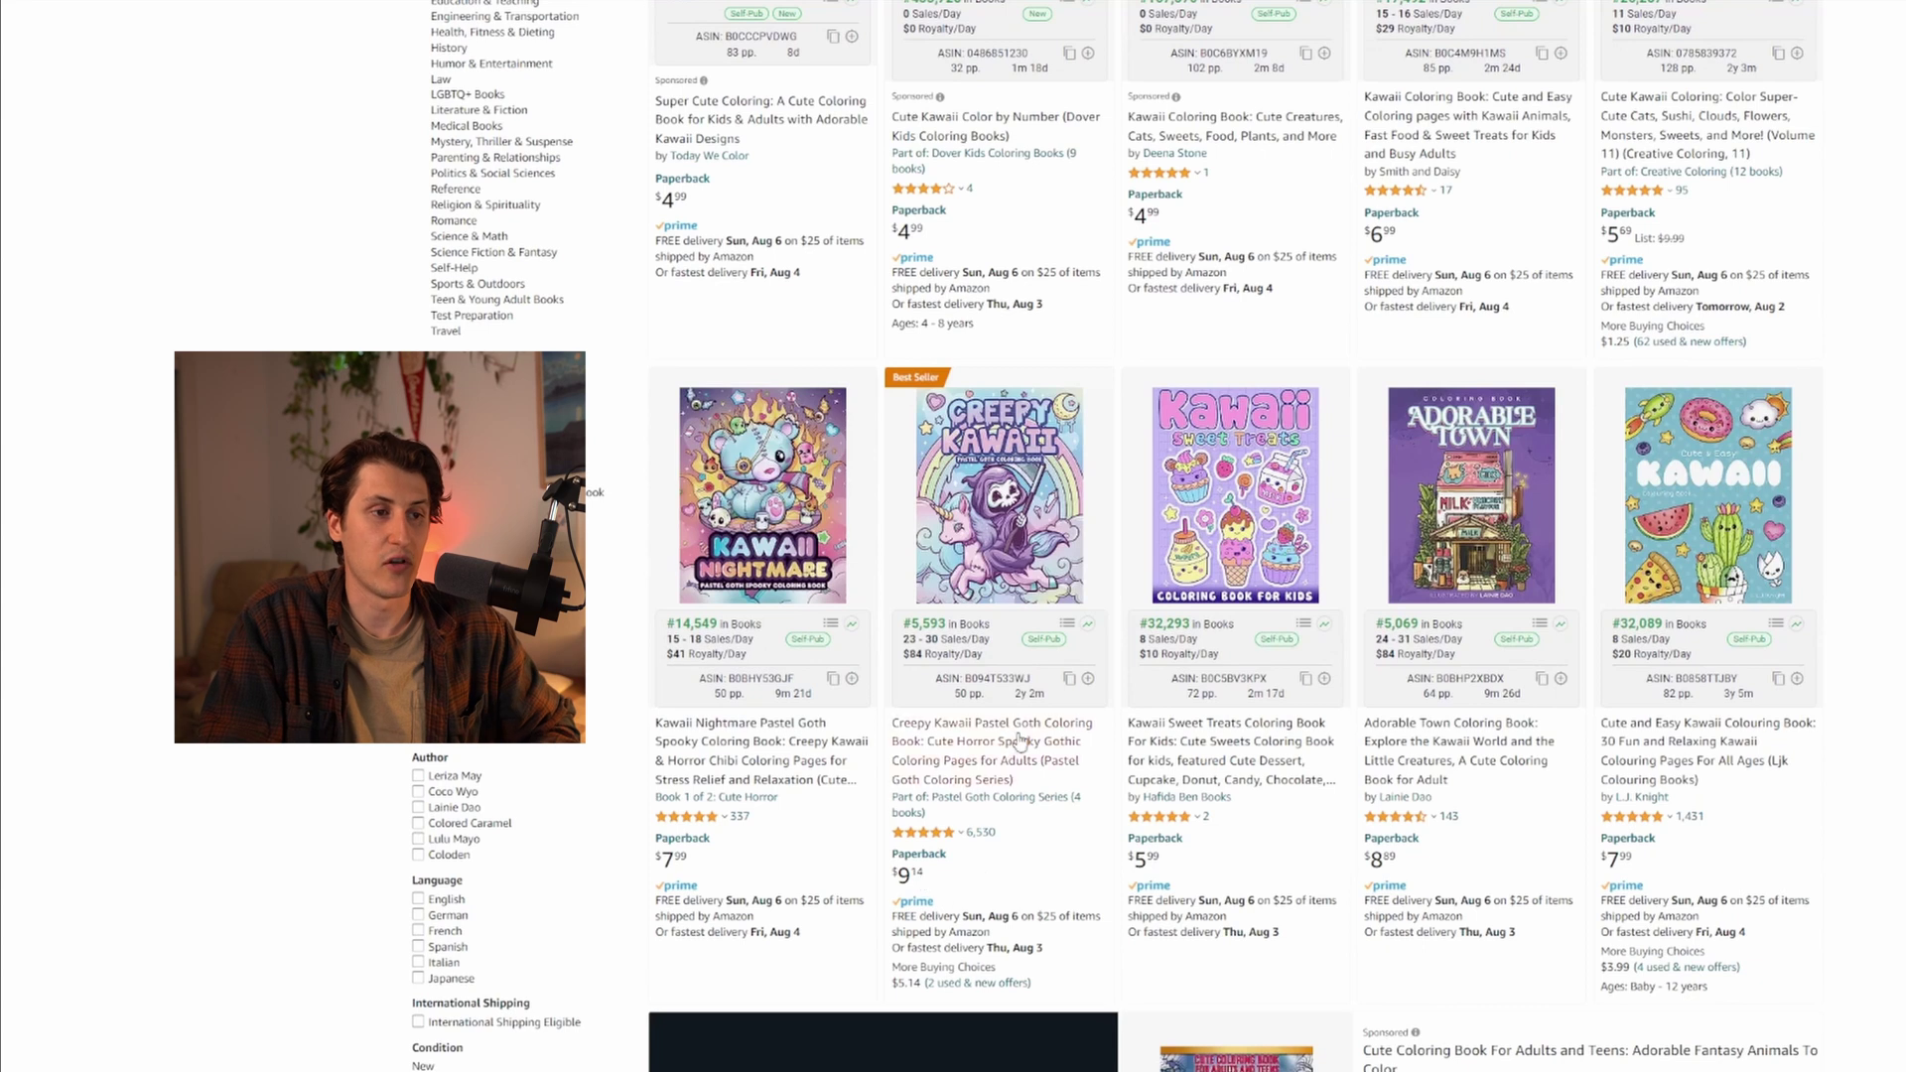
{"action": "scroll", "coordinate": [1234, 536], "scroll_direction": "up", "scroll_amount": 3}
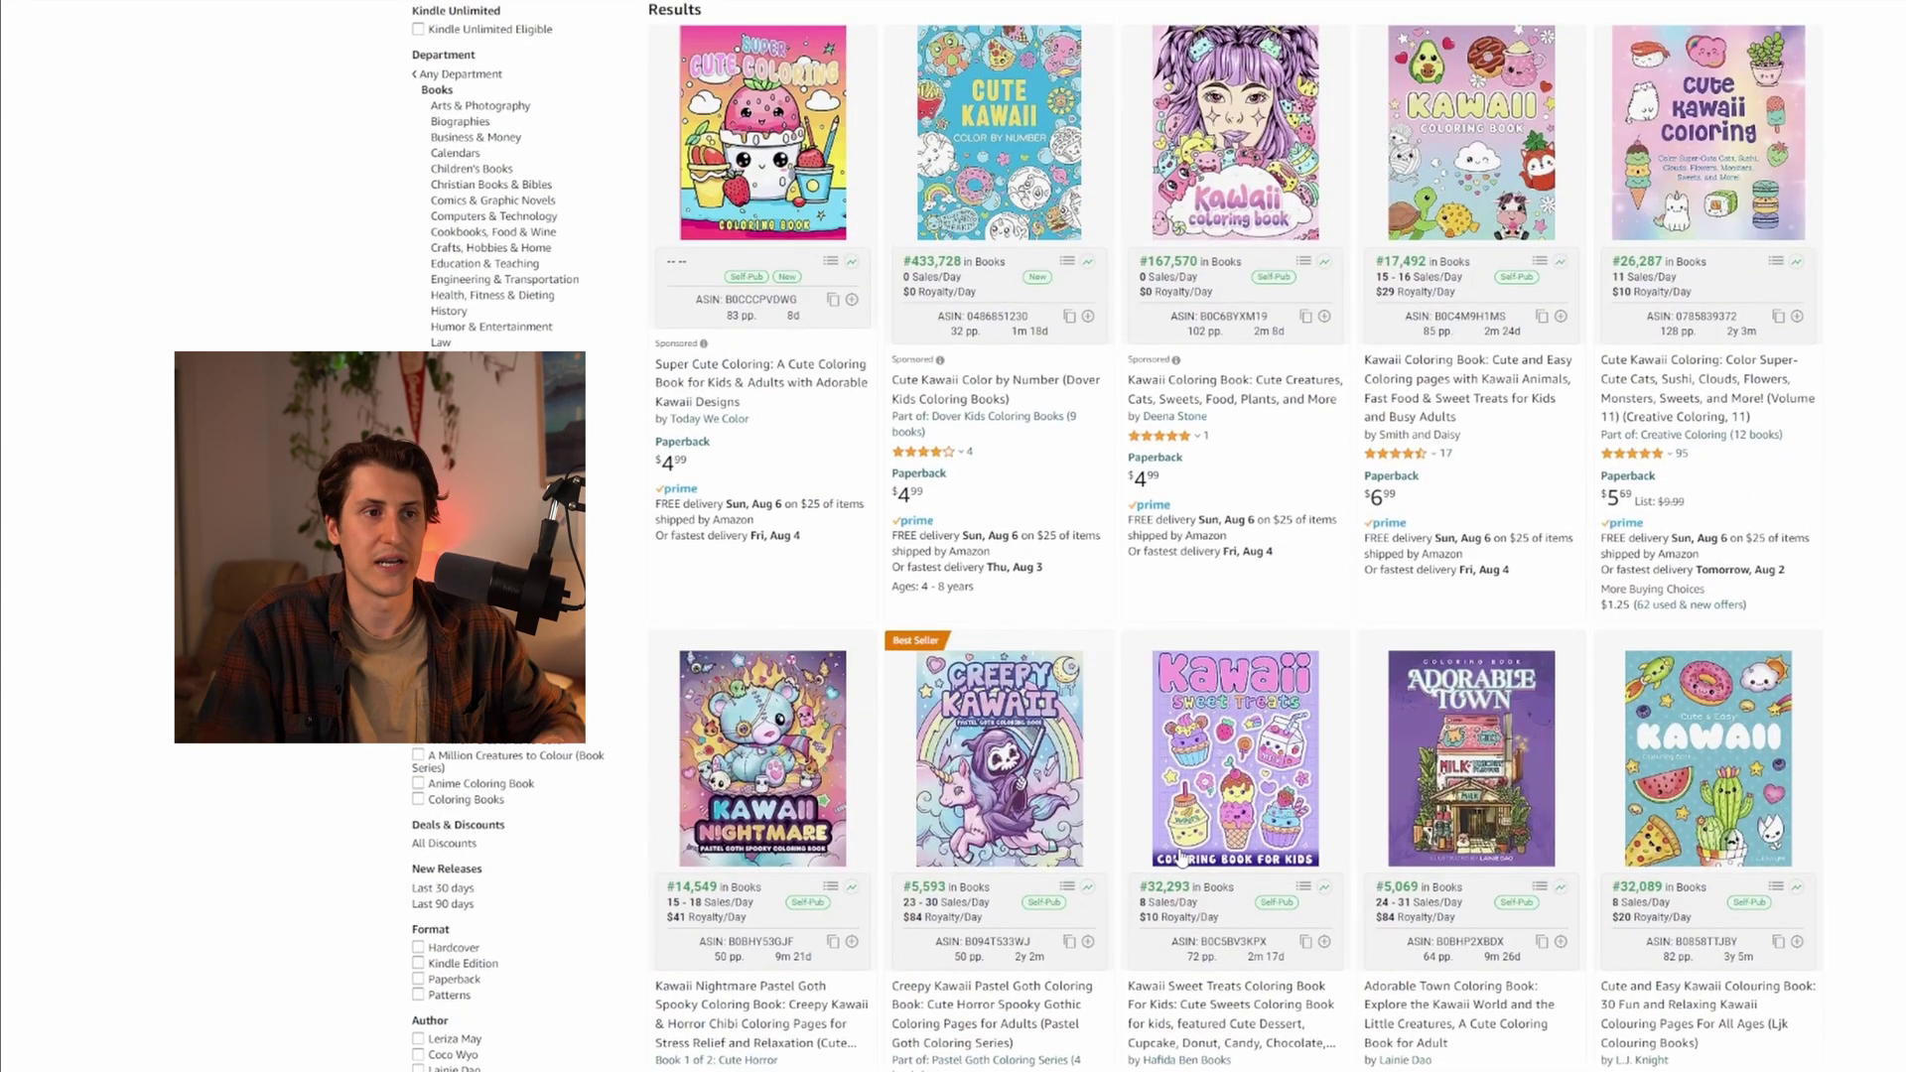
{"action": "scroll", "coordinate": [1181, 859], "scroll_direction": "up", "scroll_amount": 3}
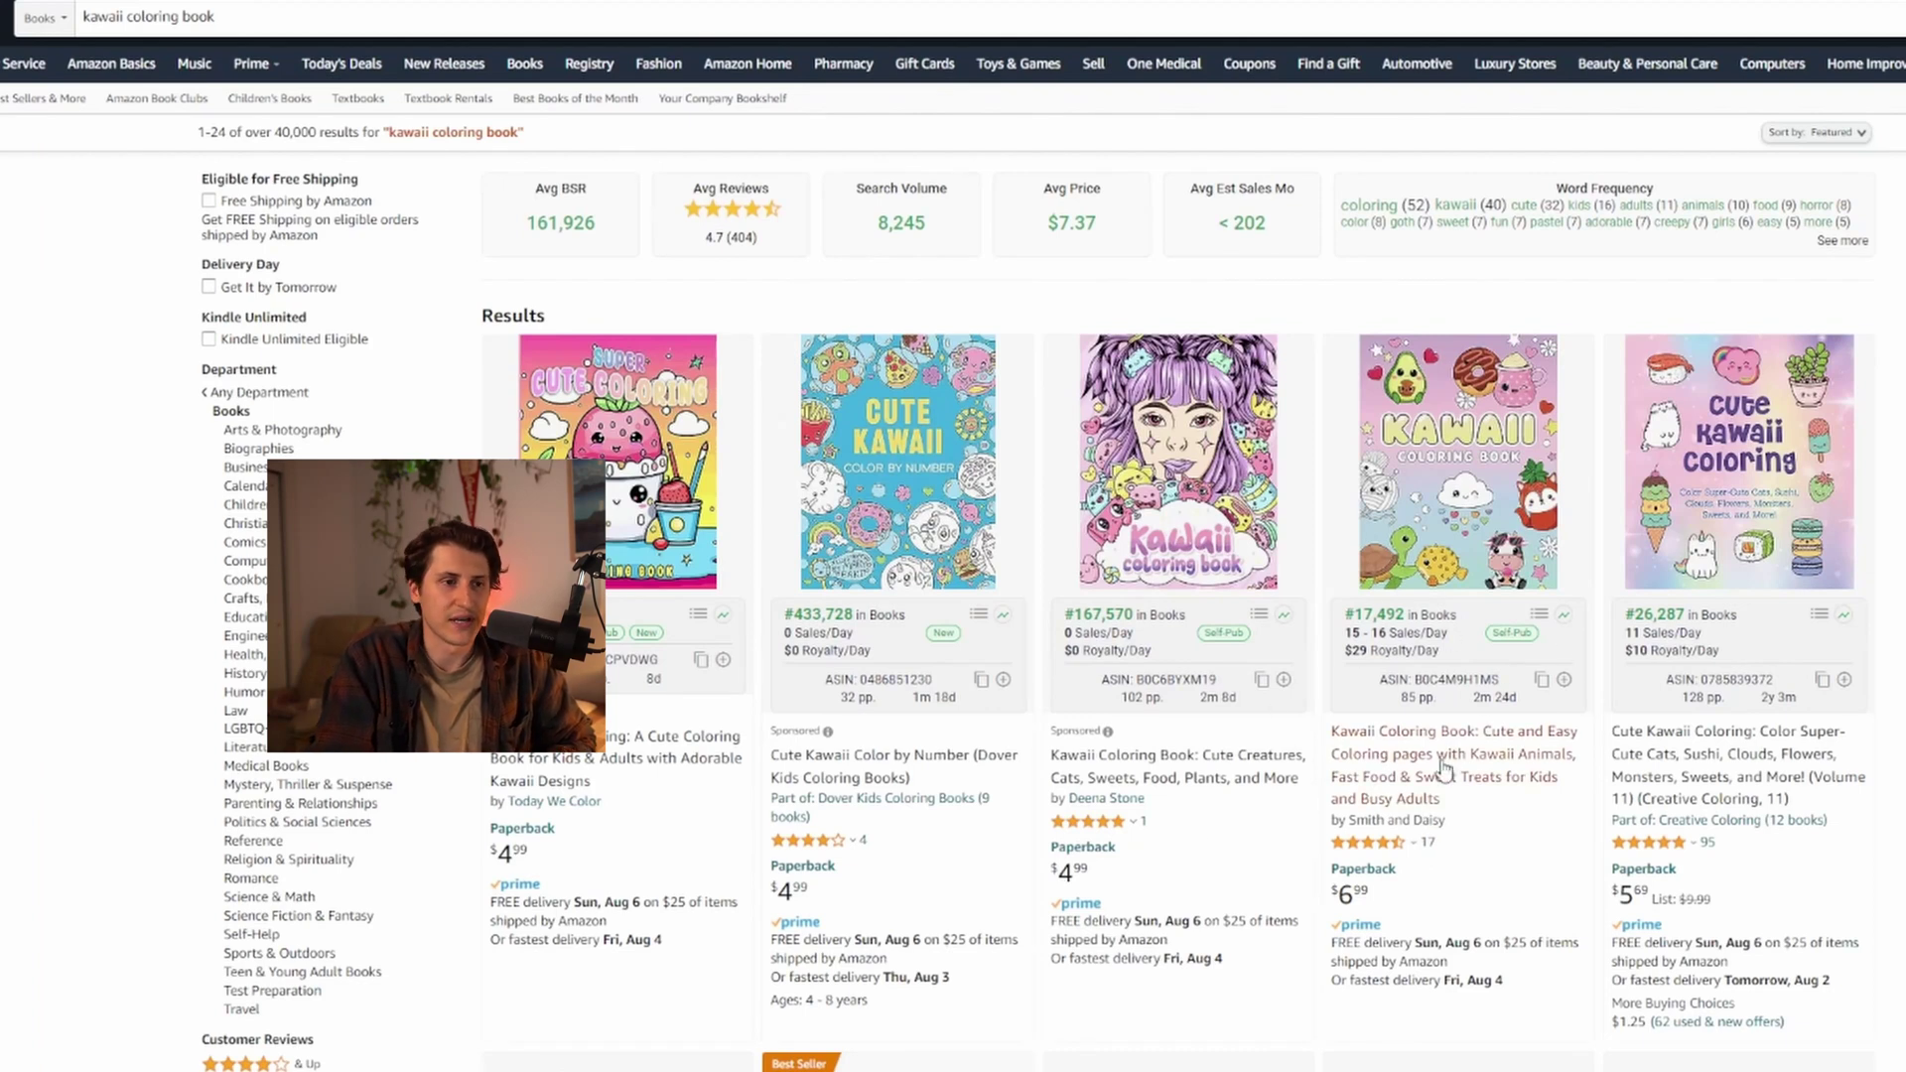
Open the fourth result, Kawaii Coloring Book, and load its one-month BSR and price history chart
{"action": "left_click", "coordinate": [1356, 626]}
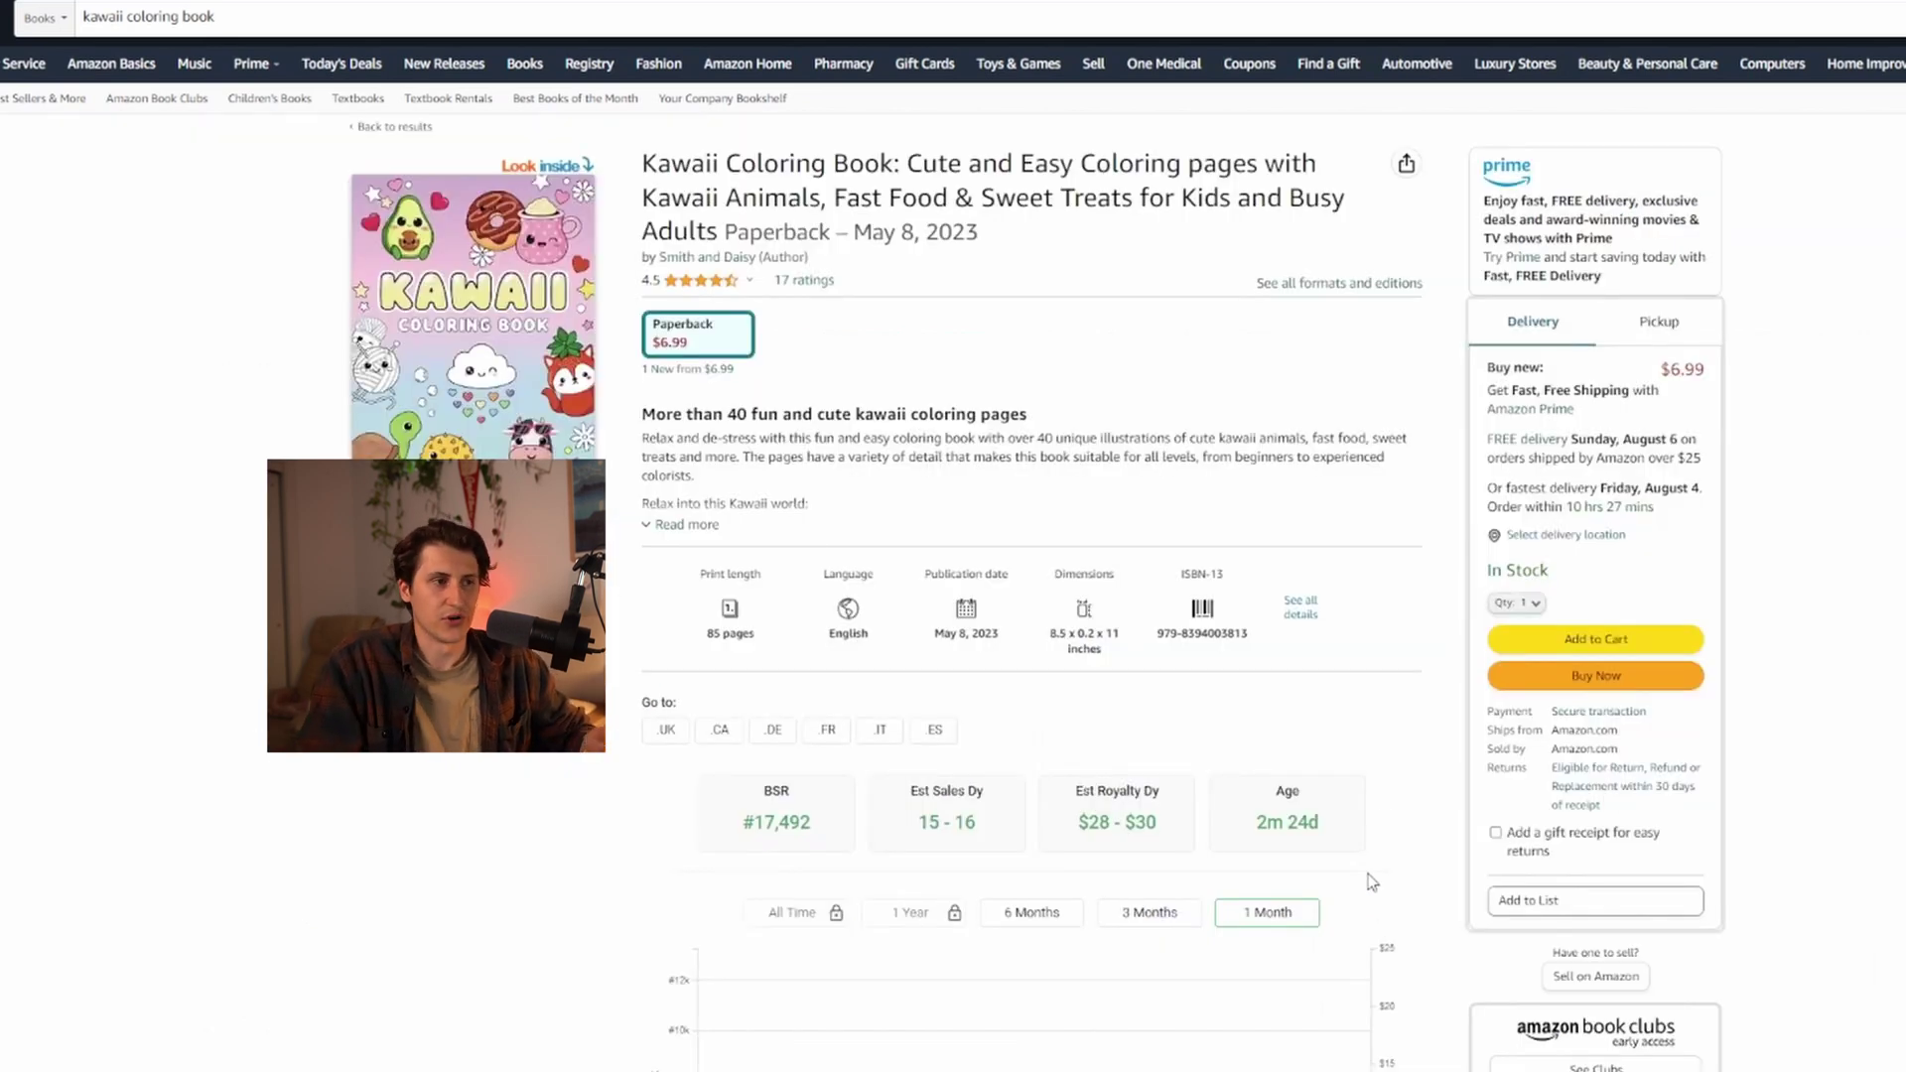
{"action": "scroll", "coordinate": [1309, 836], "scroll_direction": "down", "scroll_amount": 2}
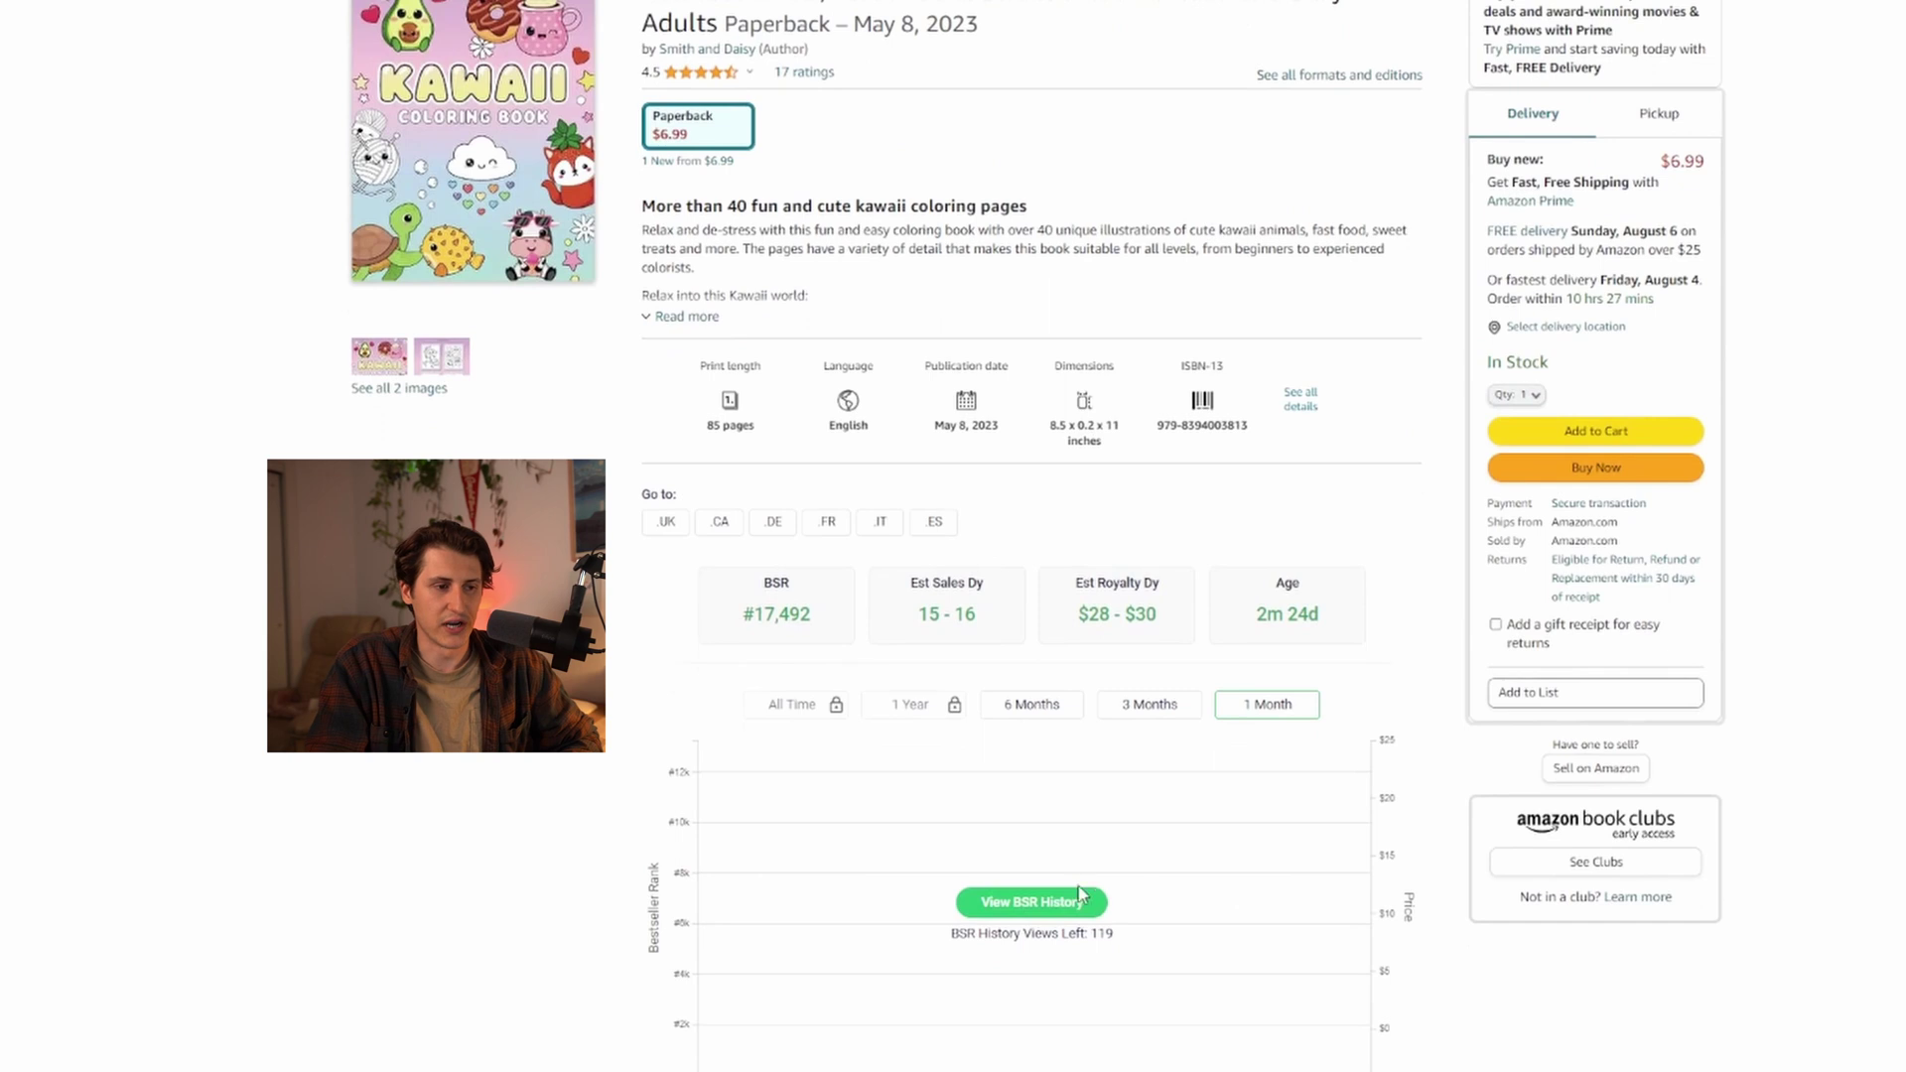
{"action": "left_click", "coordinate": [1037, 908]}
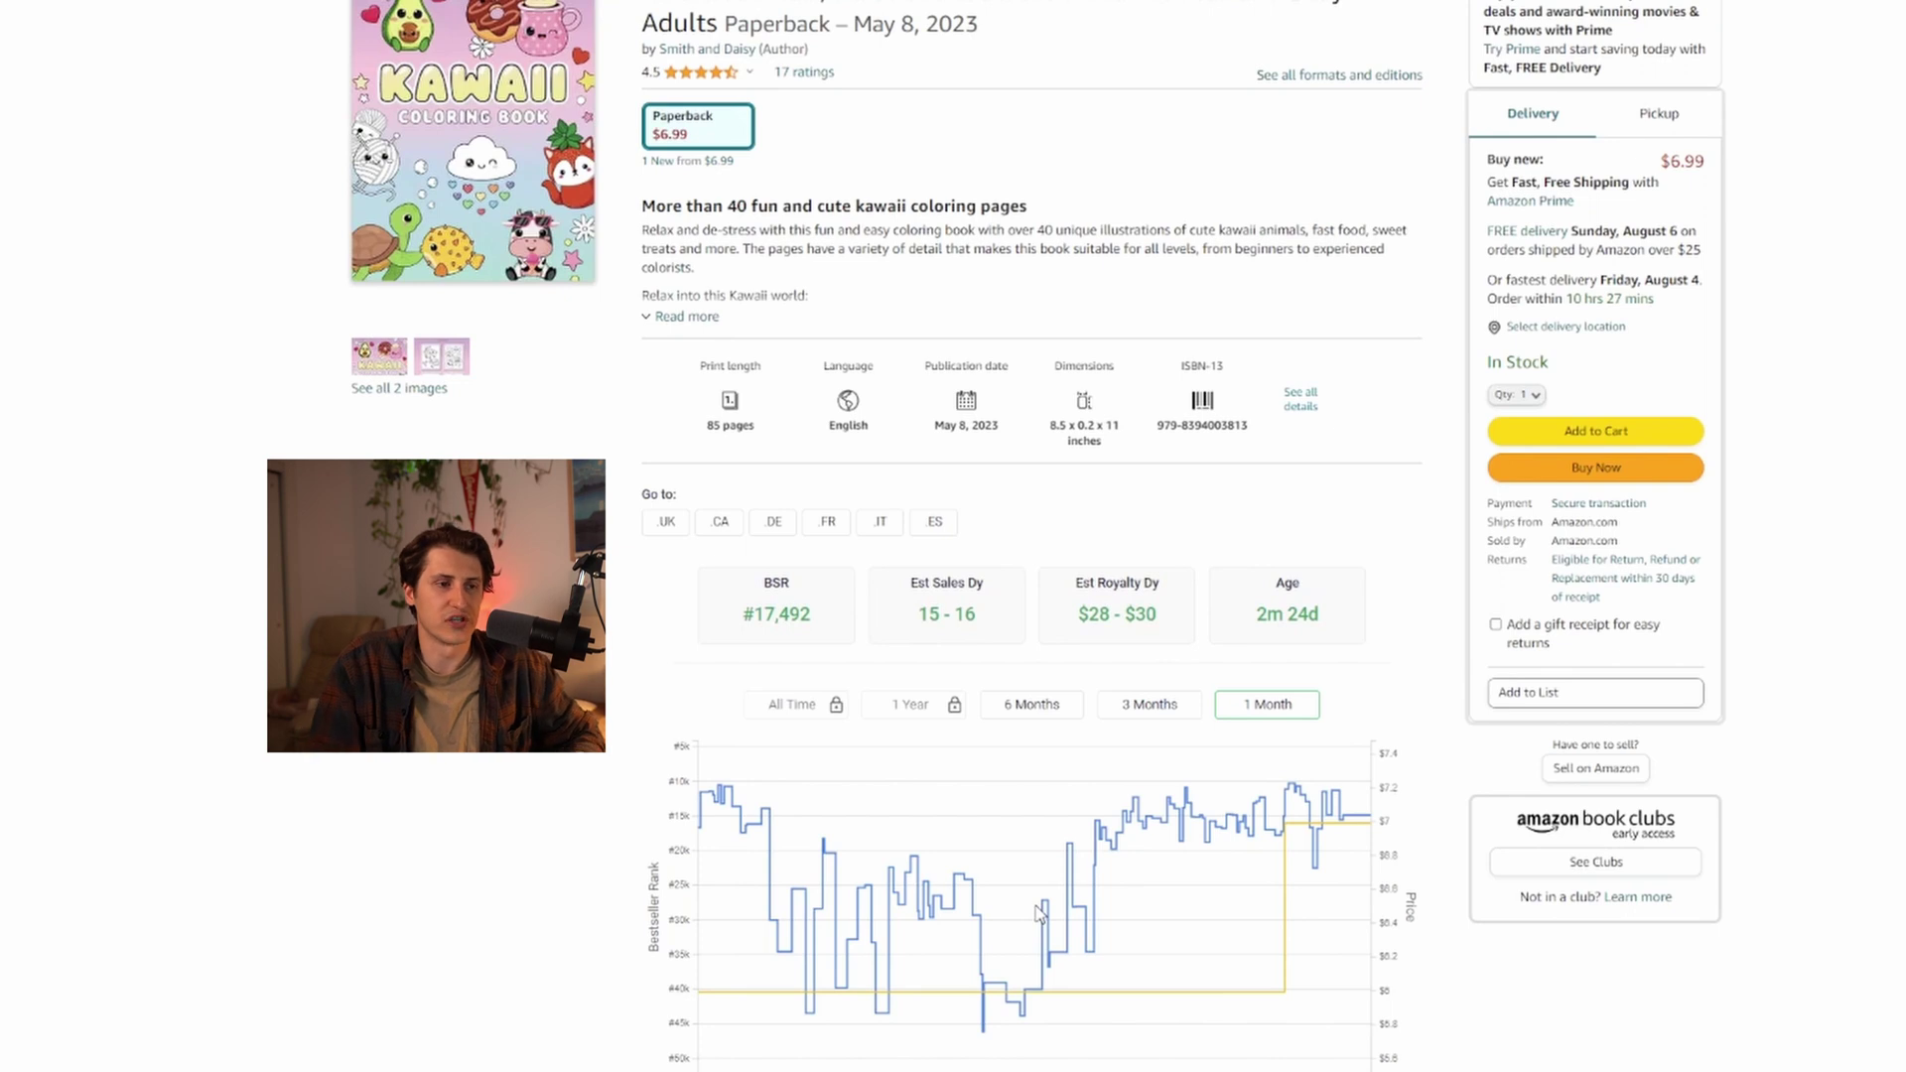
{"action": "mouse_move", "coordinate": [1047, 772]}
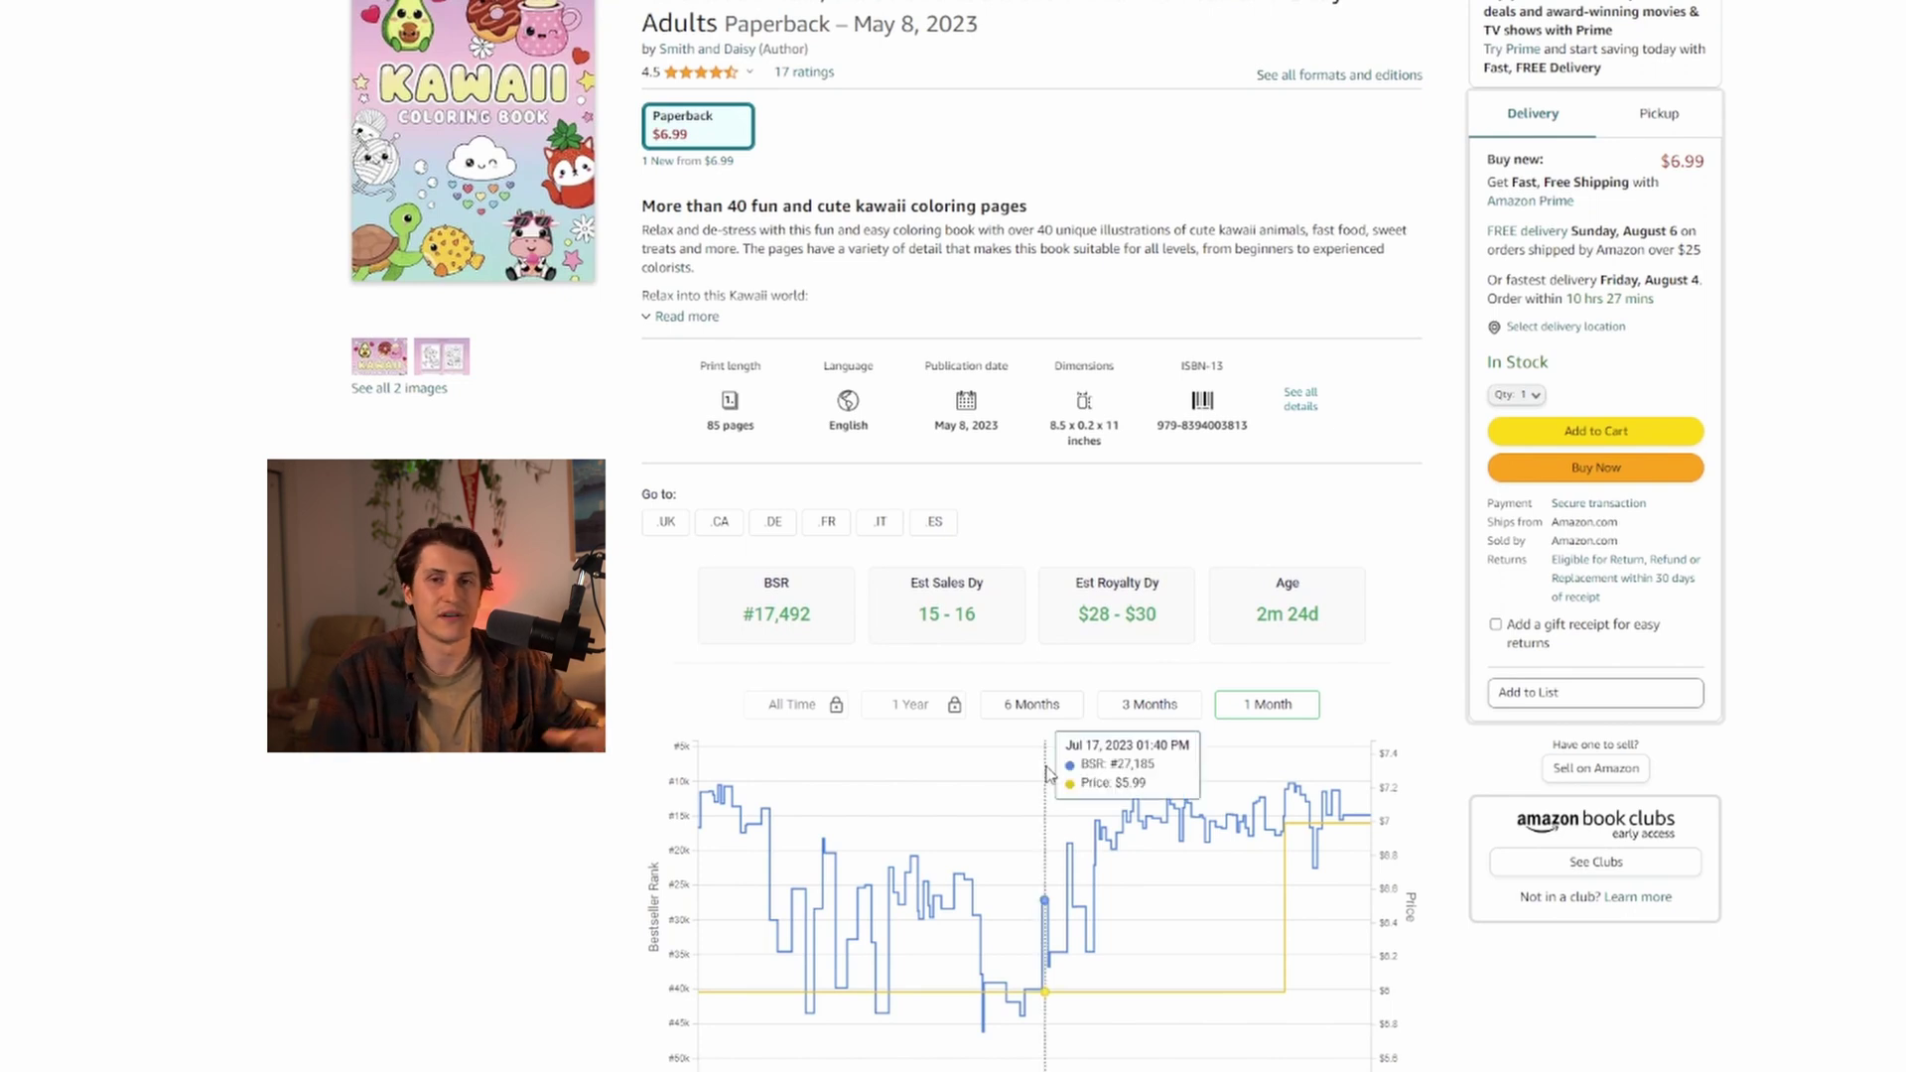